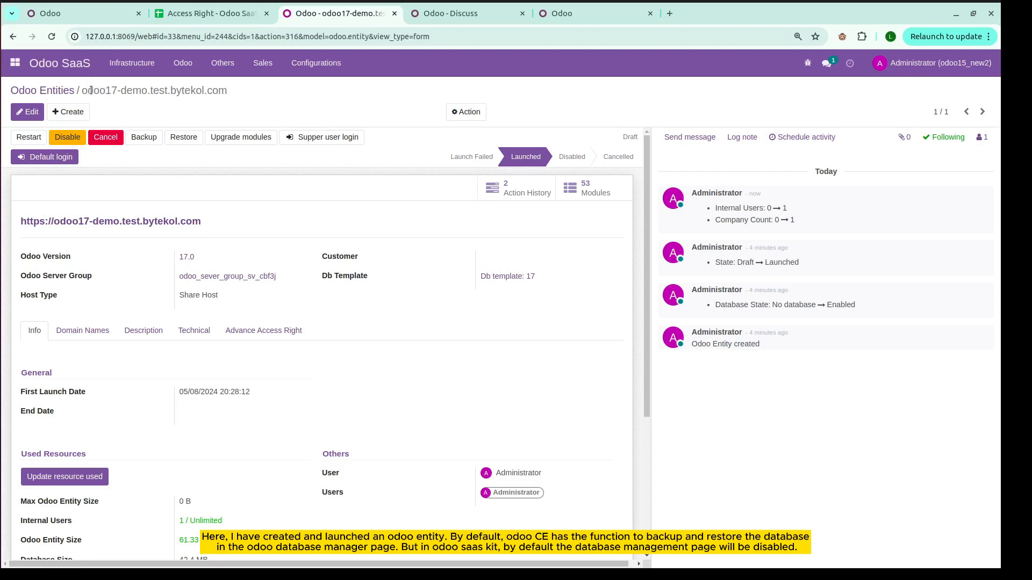
pyautogui.moveTo(84, 90); pyautogui.dragTo(304, 88)
pyautogui.click(307, 90)
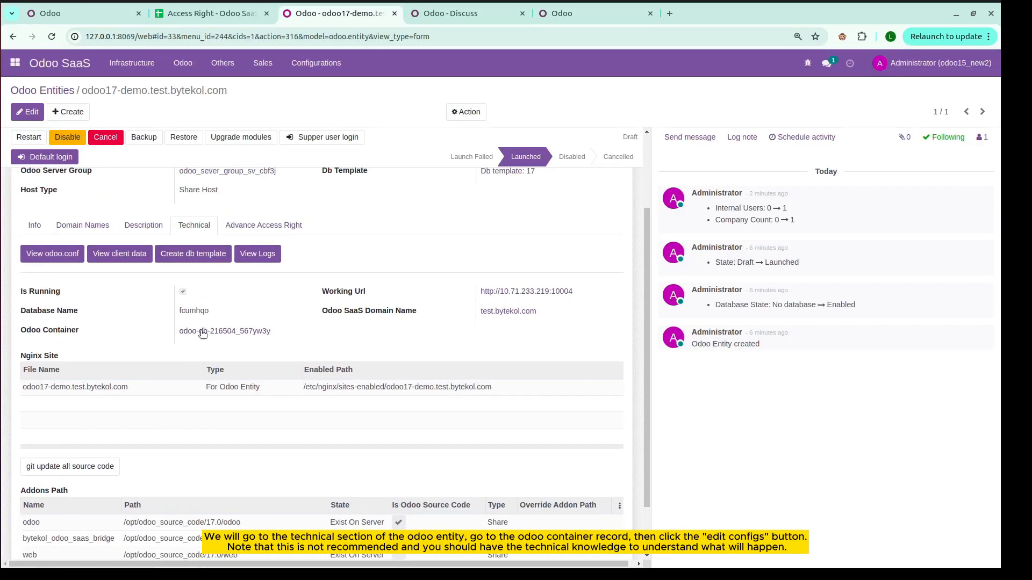
# - Set list_db to true in the configuration of the entity's Odoo container, update odoo.conf and restart the container
pyautogui.click(202, 331)
pyautogui.scroll(-5, 204, 310)
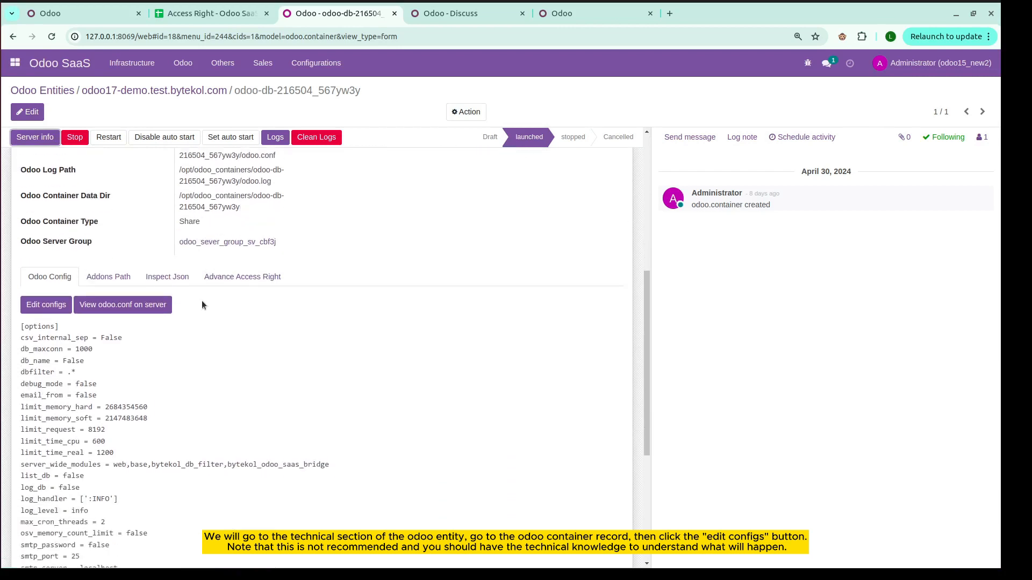
pyautogui.click(46, 305)
pyautogui.scroll(-3, 275, 345)
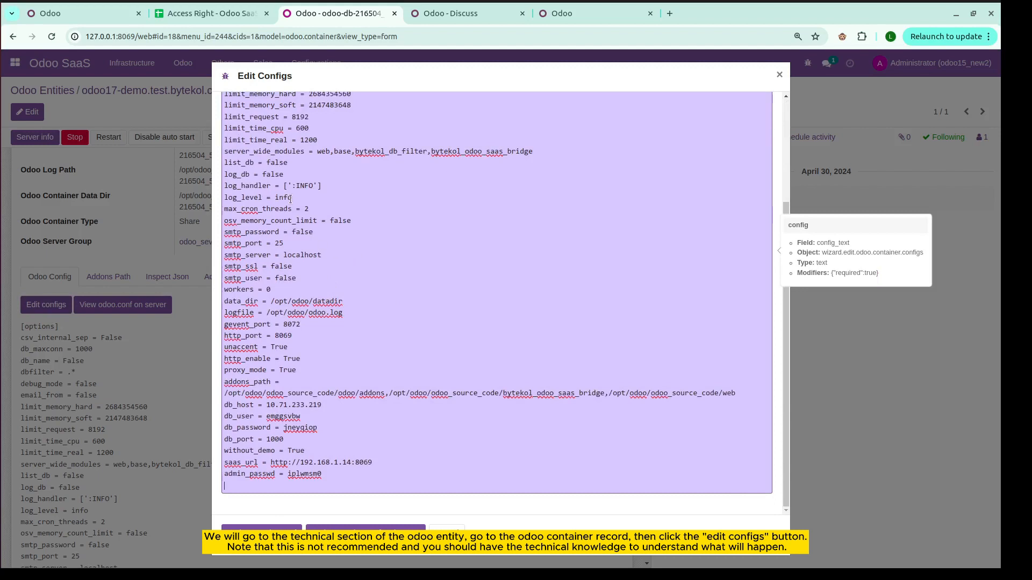
pyautogui.doubleClick(275, 163)
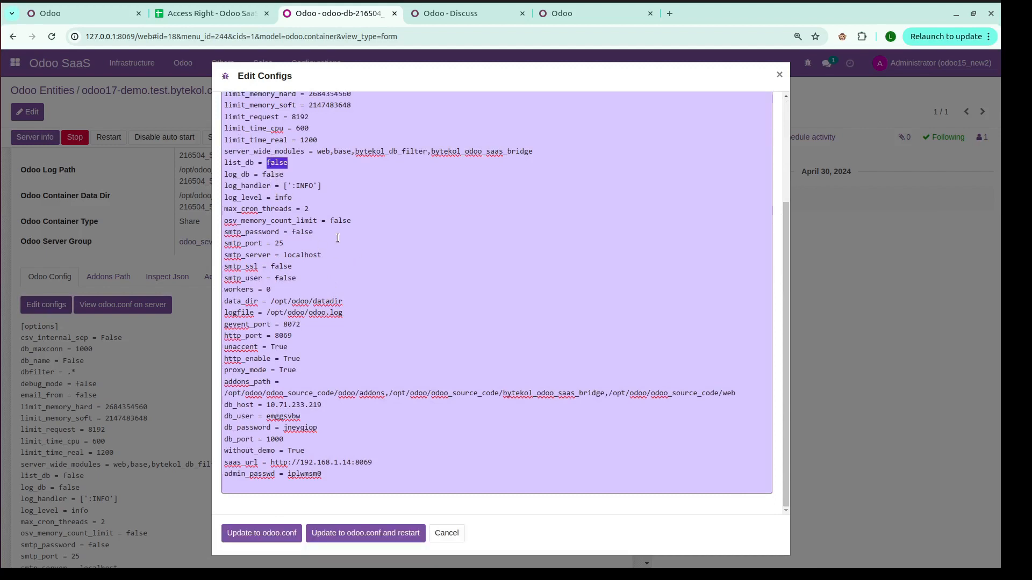
pyautogui.write('true')
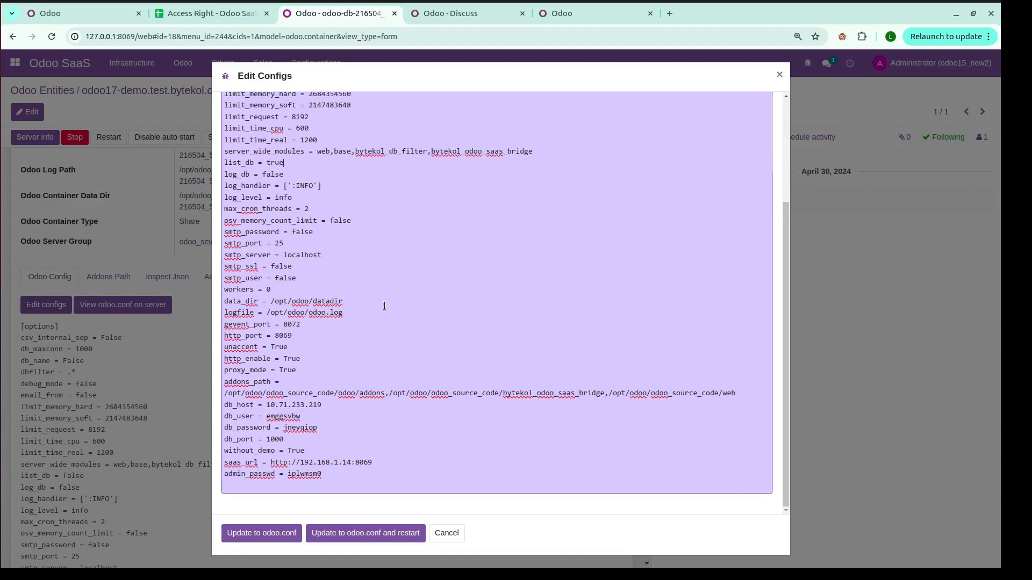
pyautogui.click(342, 532)
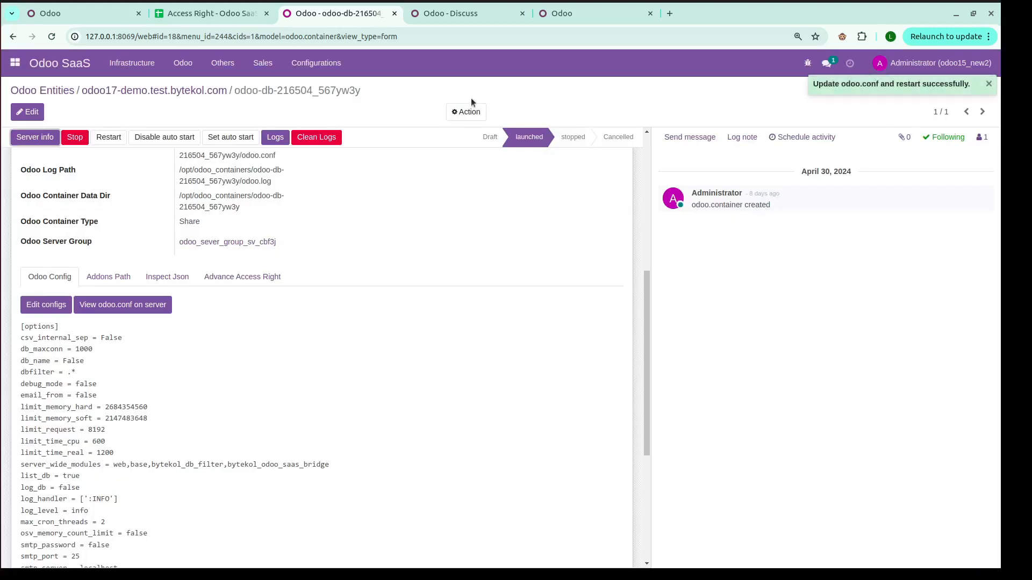
# - Reload the demo instance's database manager page to check the effect of the configuration change
pyautogui.click(457, 16)
pyautogui.click(591, 13)
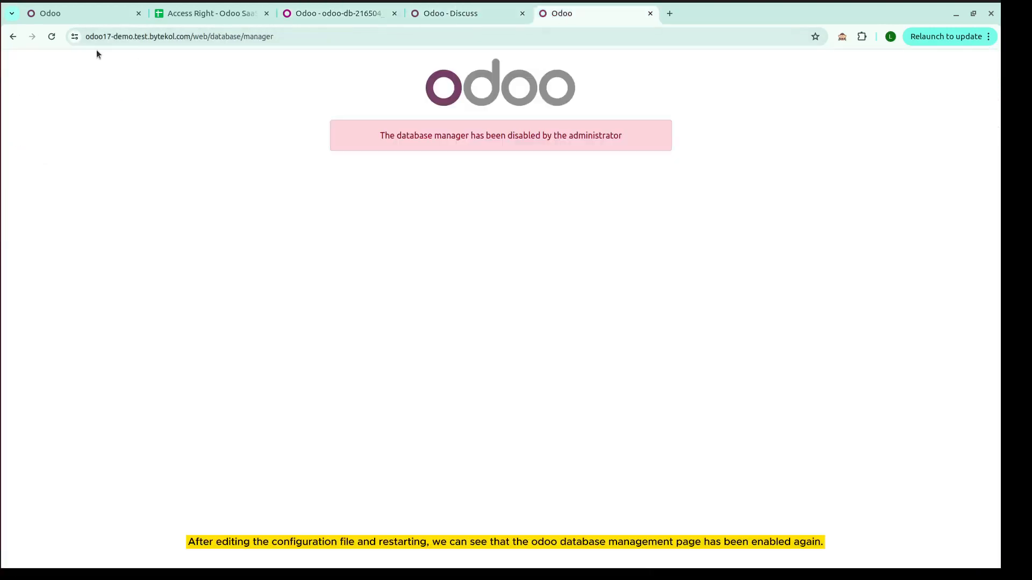
pyautogui.click(56, 37)
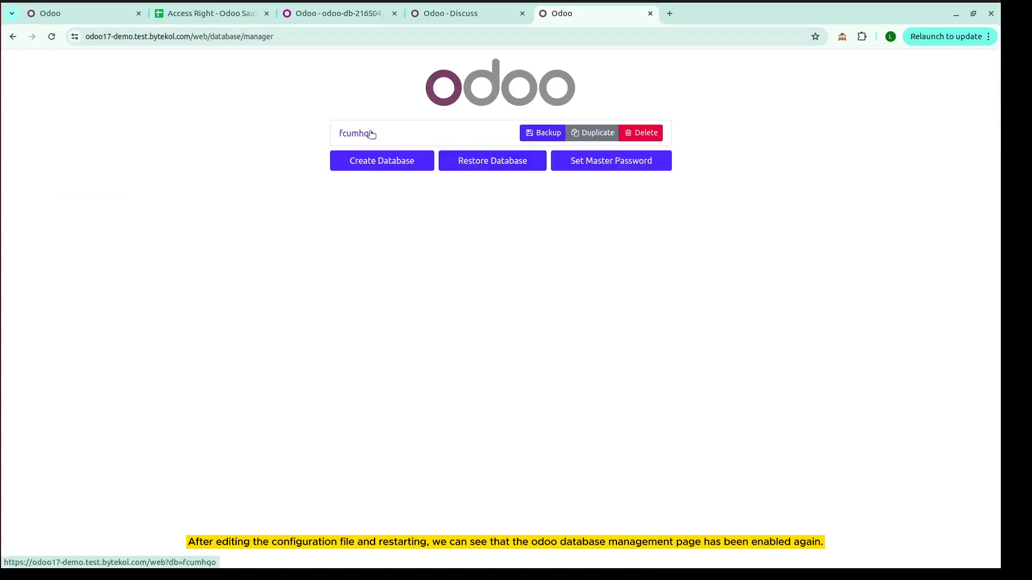
# - Turn on debug mode in the demo instance's Discuss page and compare its database name with the database manager
pyautogui.click(425, 21)
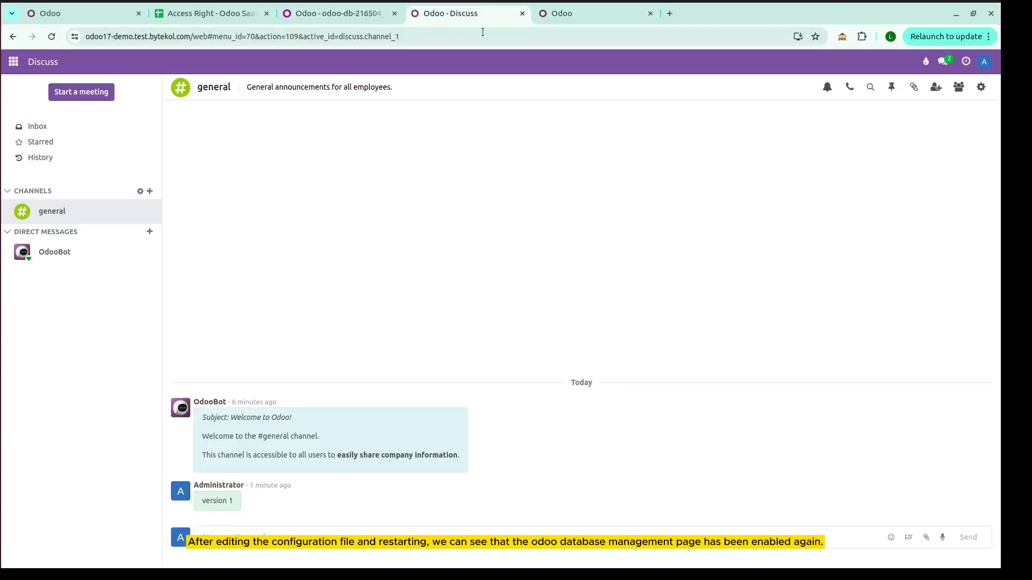
pyautogui.click(840, 40)
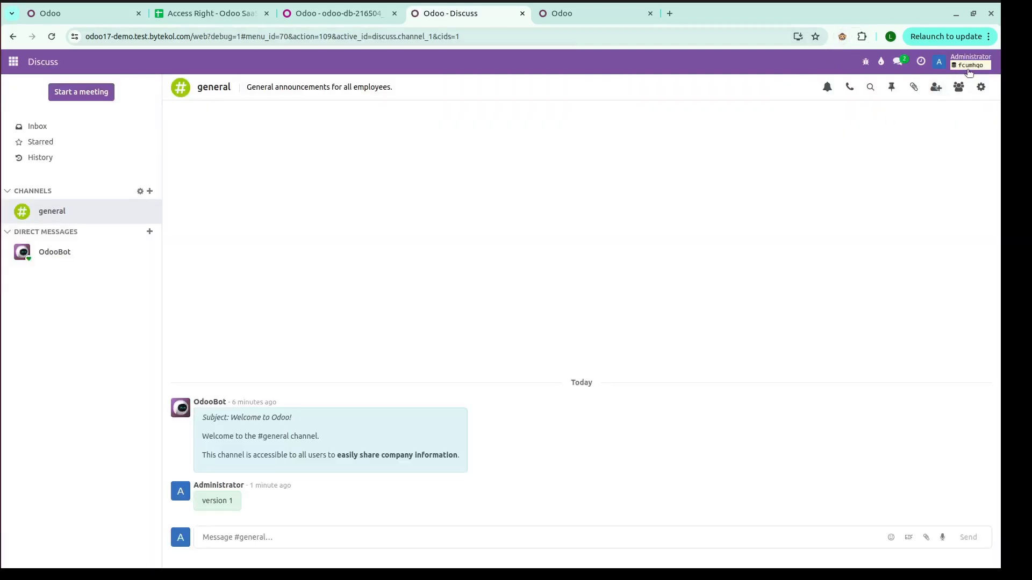
pyautogui.click(591, 12)
pyautogui.click(517, 20)
# - Restore list_db to false in the Odoo container's configuration, update odoo.conf and restart the container
pyautogui.click(318, 14)
pyautogui.scroll(6, 378, 271)
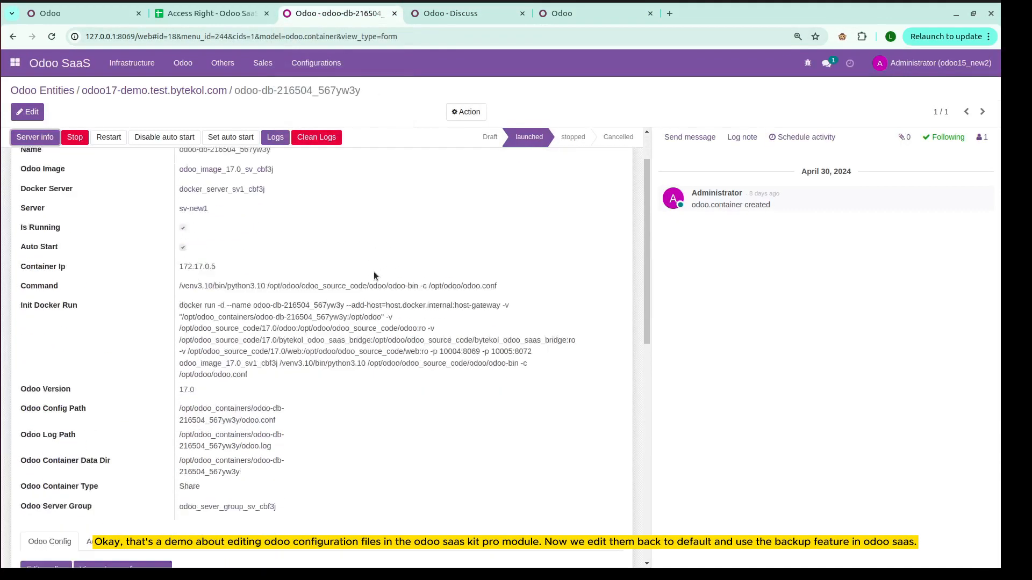
pyautogui.scroll(-5, 373, 272)
pyautogui.click(67, 377)
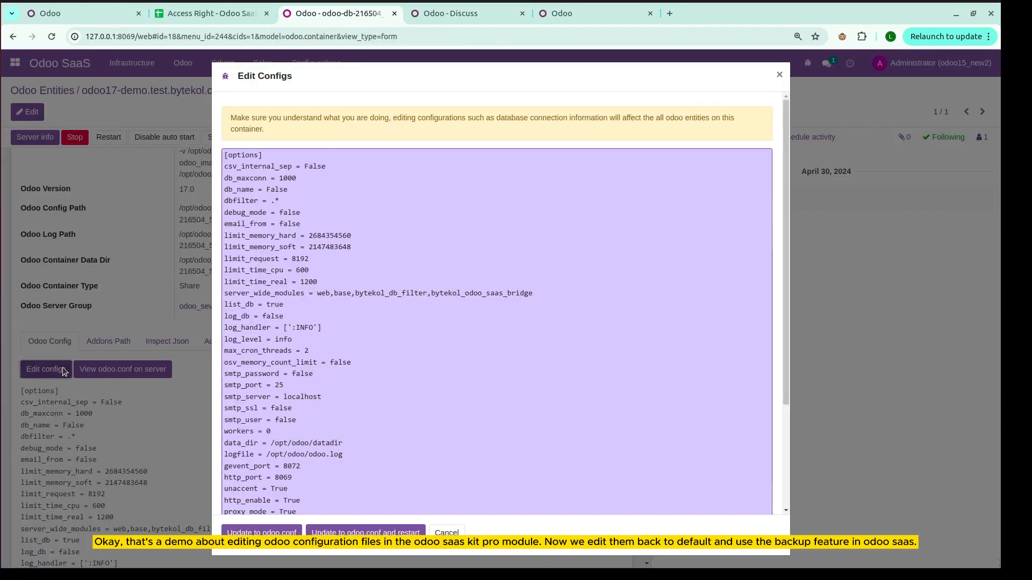
pyautogui.scroll(-3, 291, 177)
pyautogui.click(294, 163)
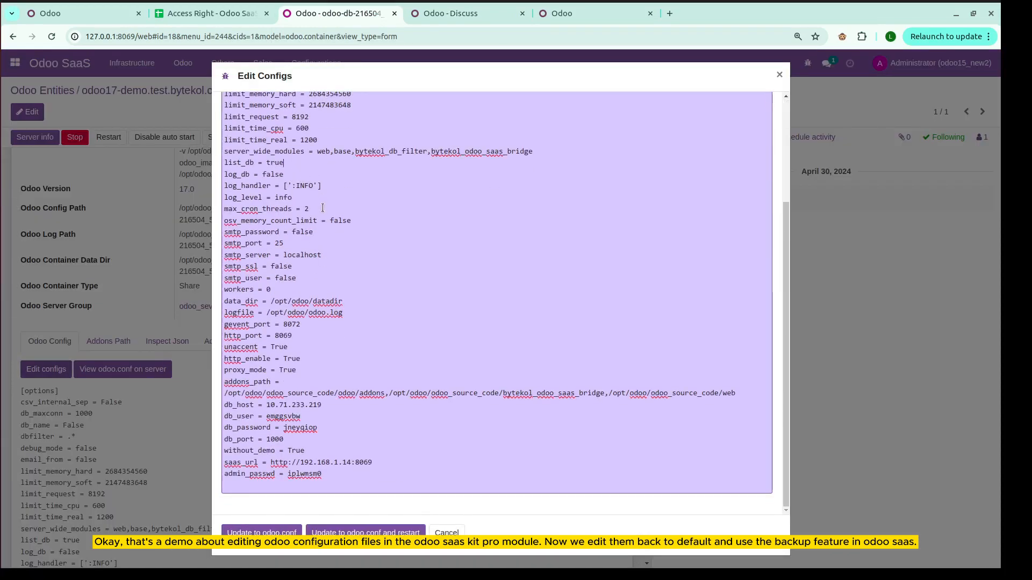
pyautogui.press('BackSpace')
pyautogui.press('BackSpace')
pyautogui.press('BackSpace')
pyautogui.press('BackSpace')
pyautogui.write('false')
pyautogui.click(361, 536)
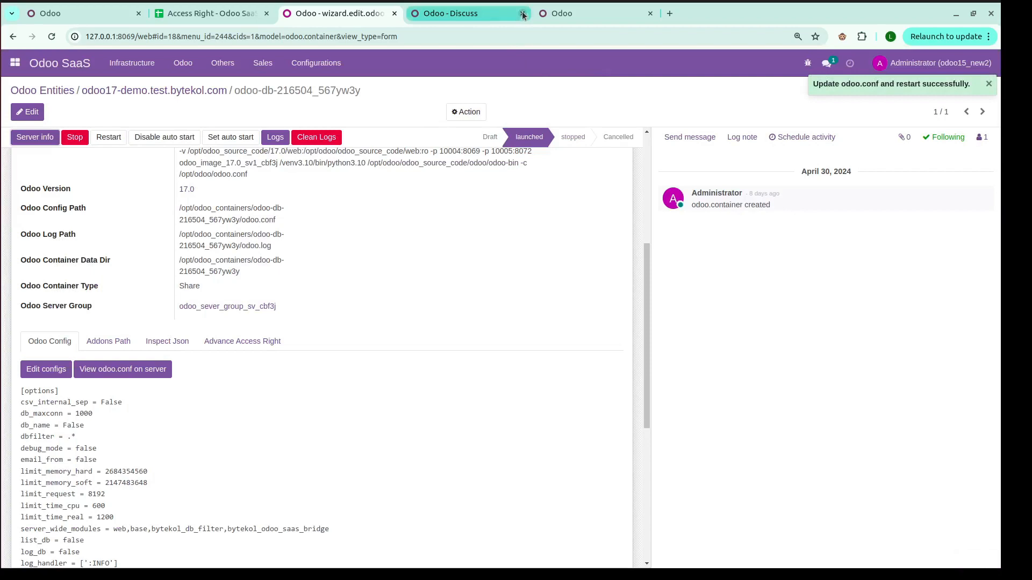
# - Reload the demo instance's database manager page again to check whether access is blocked
pyautogui.click(519, 14)
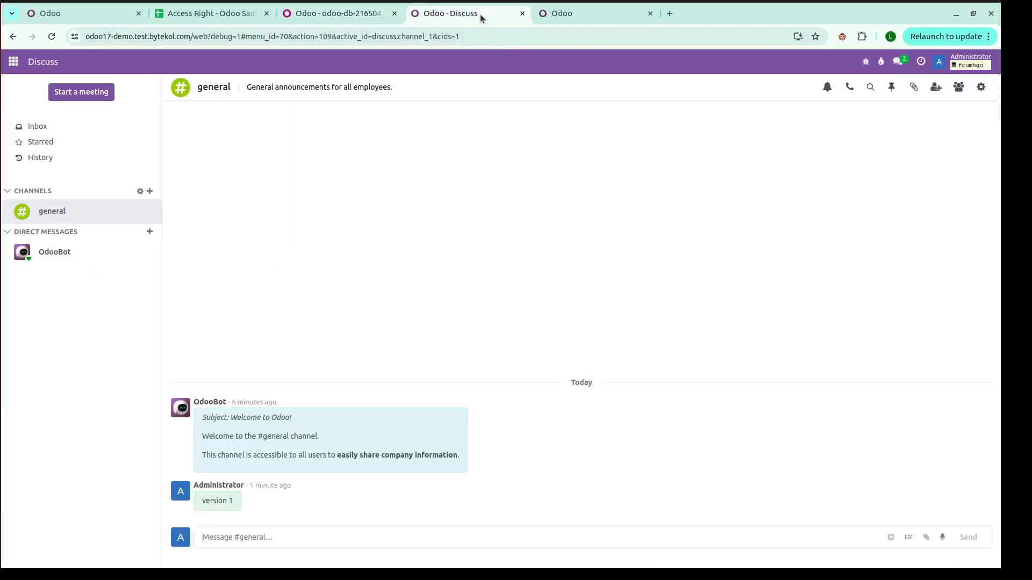
pyautogui.click(570, 15)
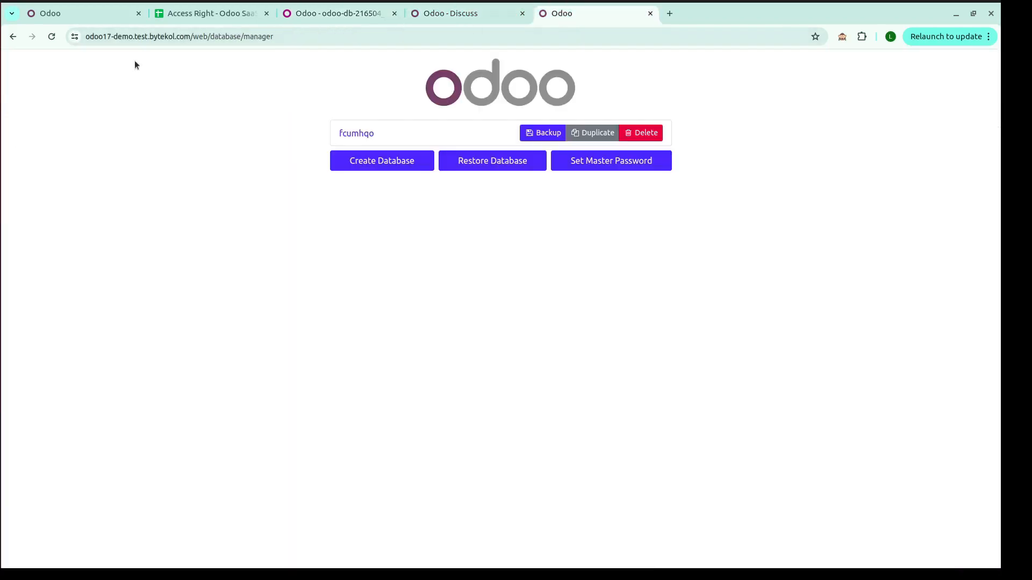
pyautogui.click(54, 36)
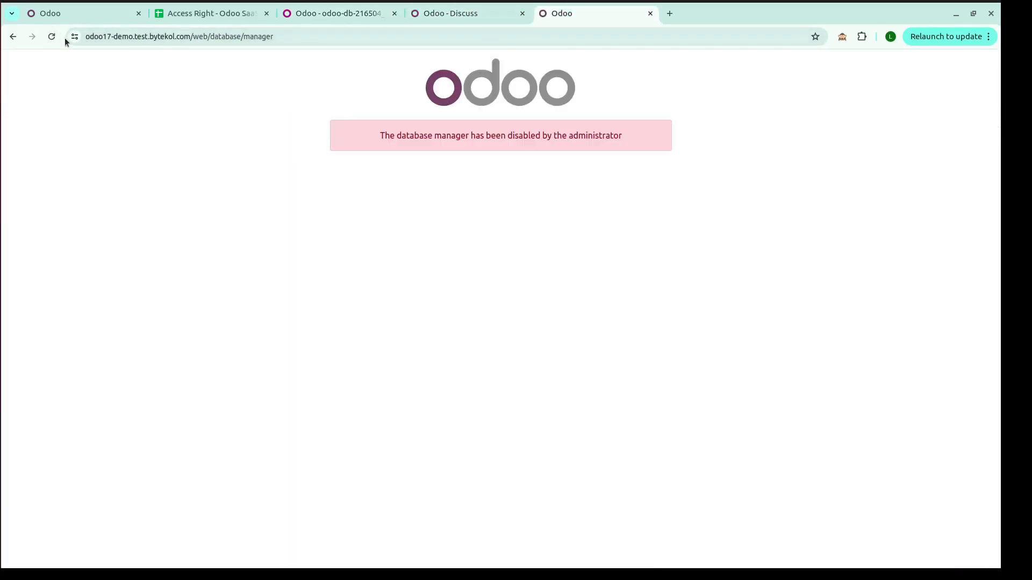
# - Open the Apps list in the demo instance and search the modules for "sale"
pyautogui.click(454, 15)
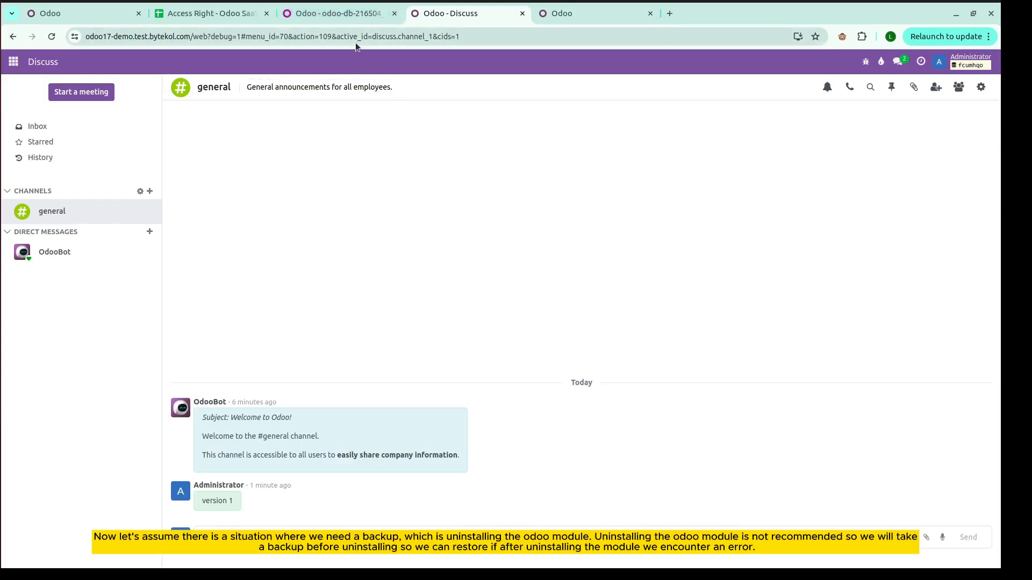
pyautogui.click(14, 61)
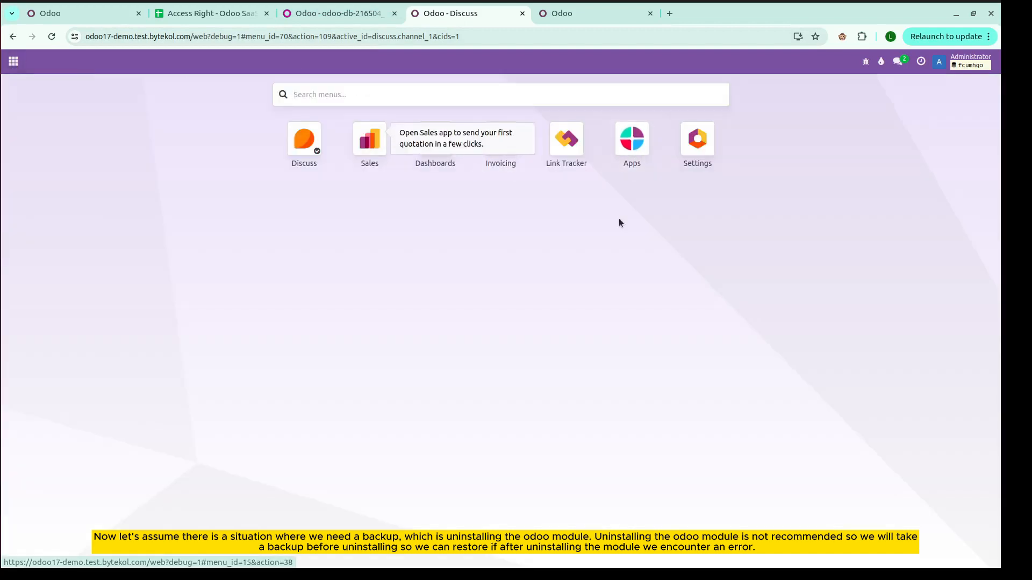
pyautogui.click(631, 155)
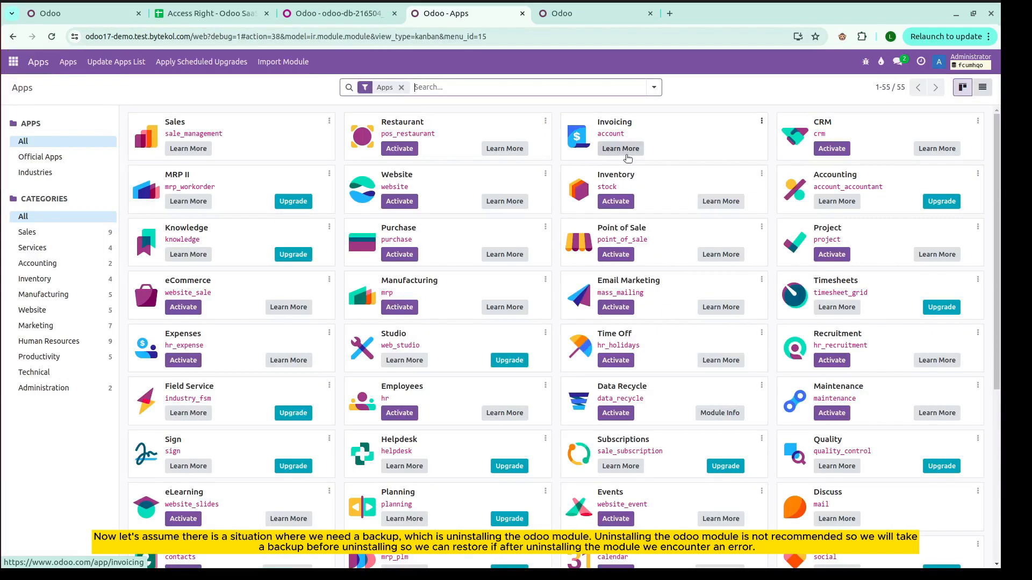
pyautogui.write('sale')
pyautogui.press('Return')
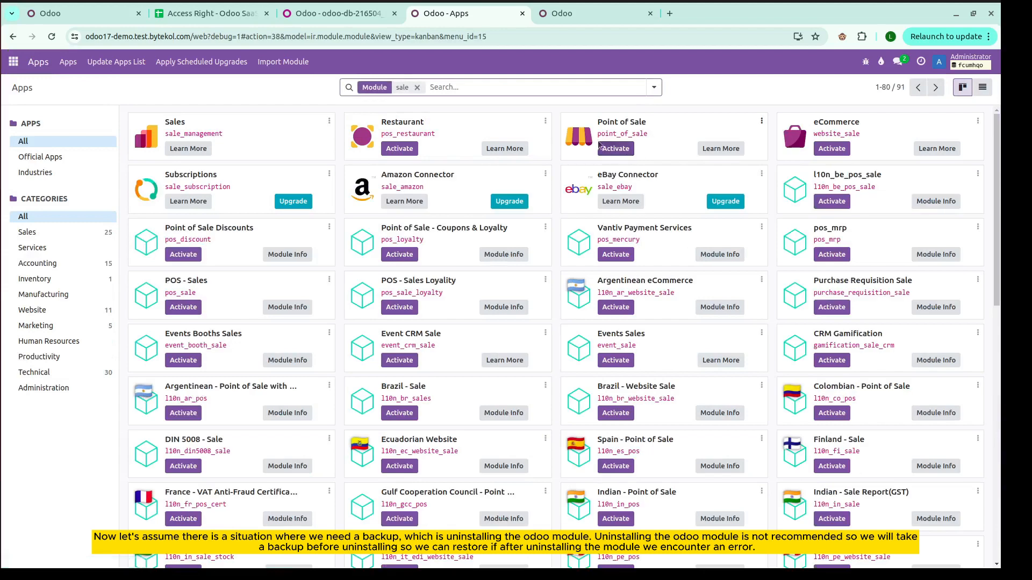
# - Review the uninstall warning for the Sales module and dismiss it without uninstalling
pyautogui.click(329, 123)
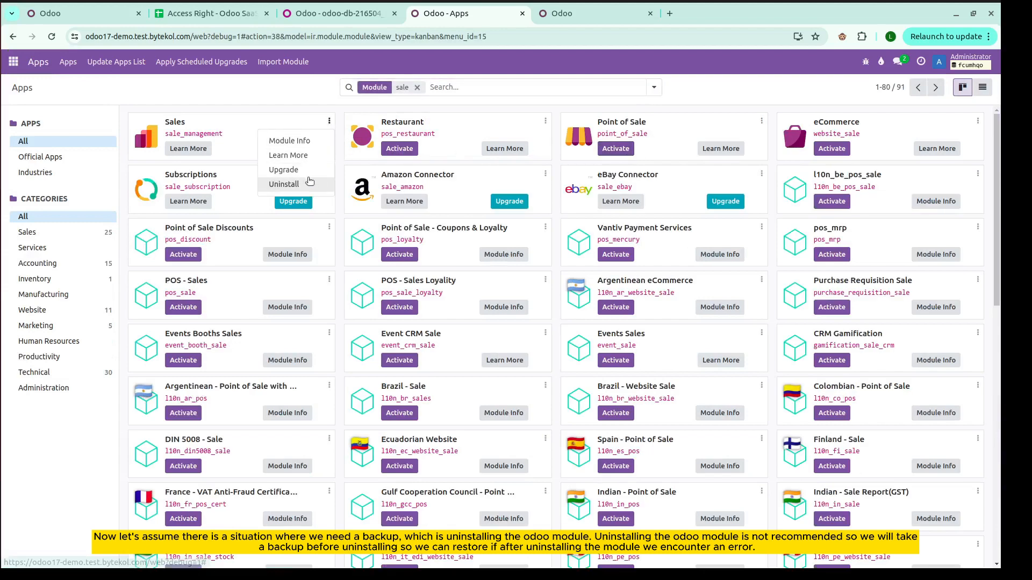
pyautogui.click(307, 185)
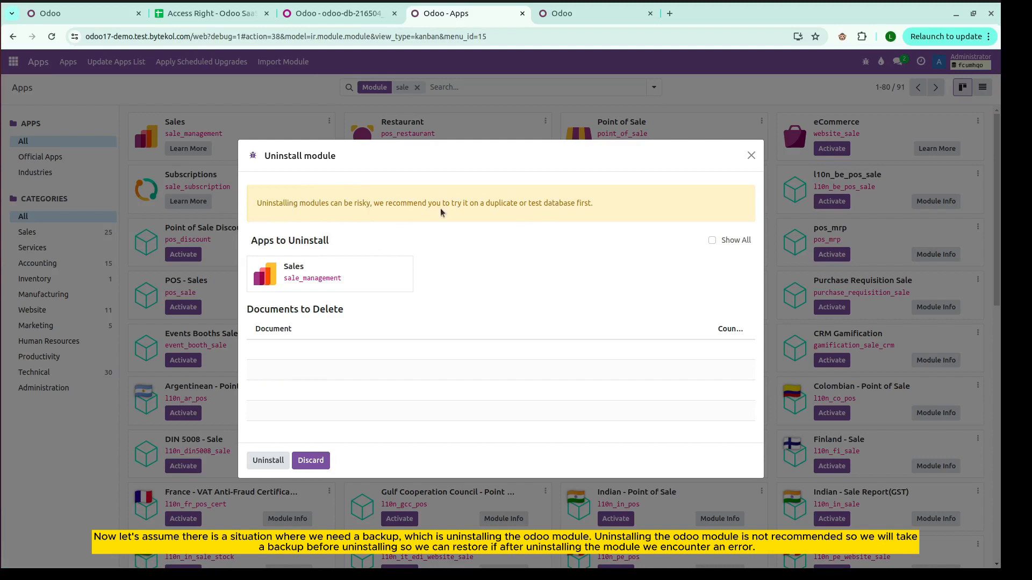
pyautogui.click(751, 156)
# - Open the backup form for the odoo17-demo.test.bytekol.com entity, review the backup types and keep Full (Include Filestore)
pyautogui.click(350, 16)
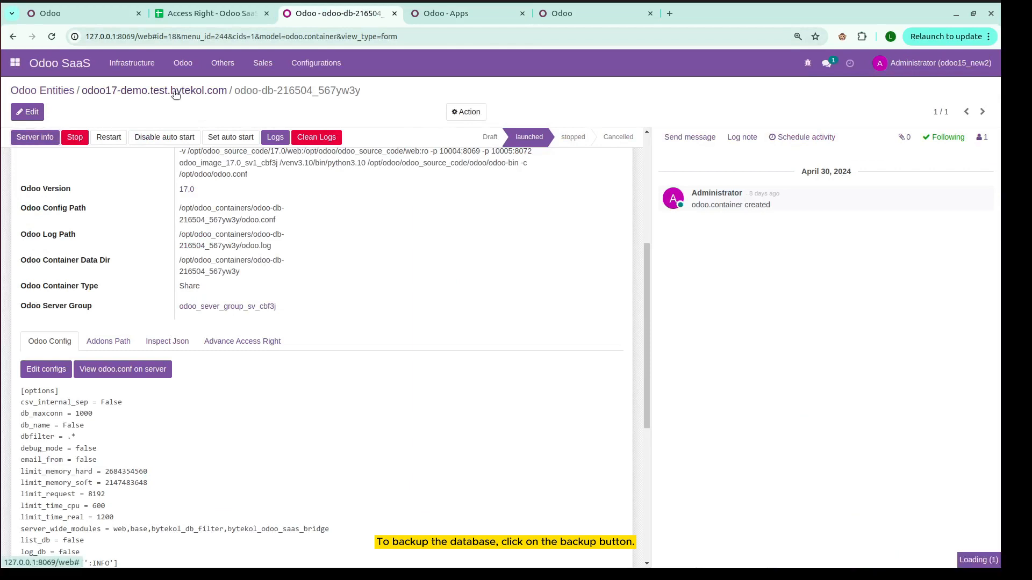
pyautogui.click(175, 91)
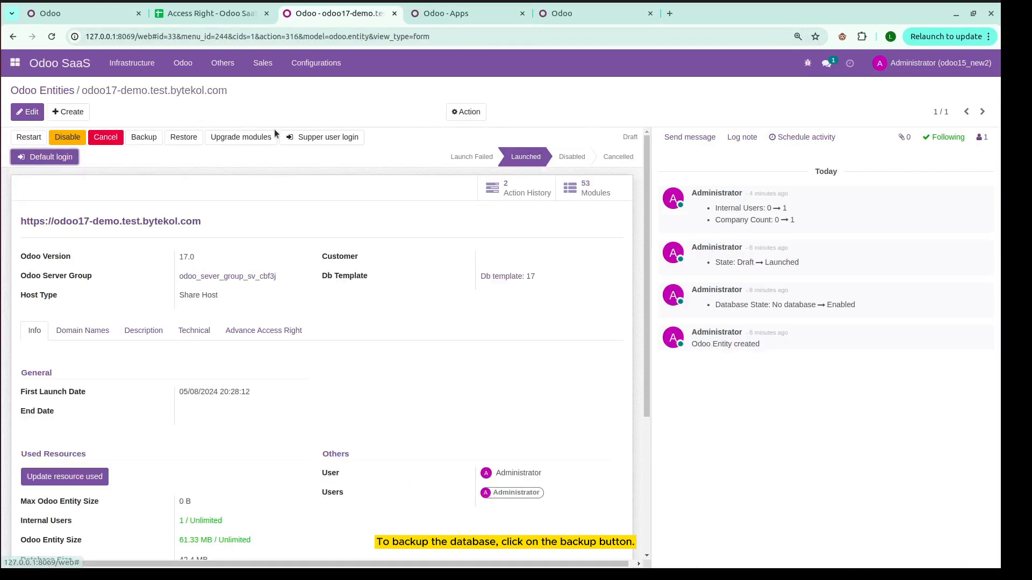
pyautogui.click(144, 137)
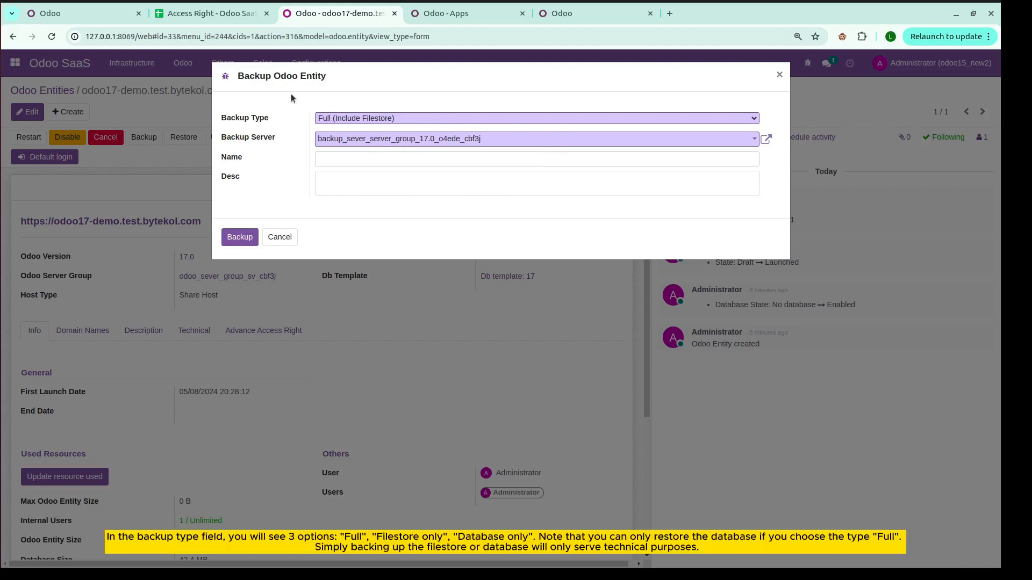
pyautogui.click(334, 118)
pyautogui.click(335, 119)
pyautogui.click(379, 119)
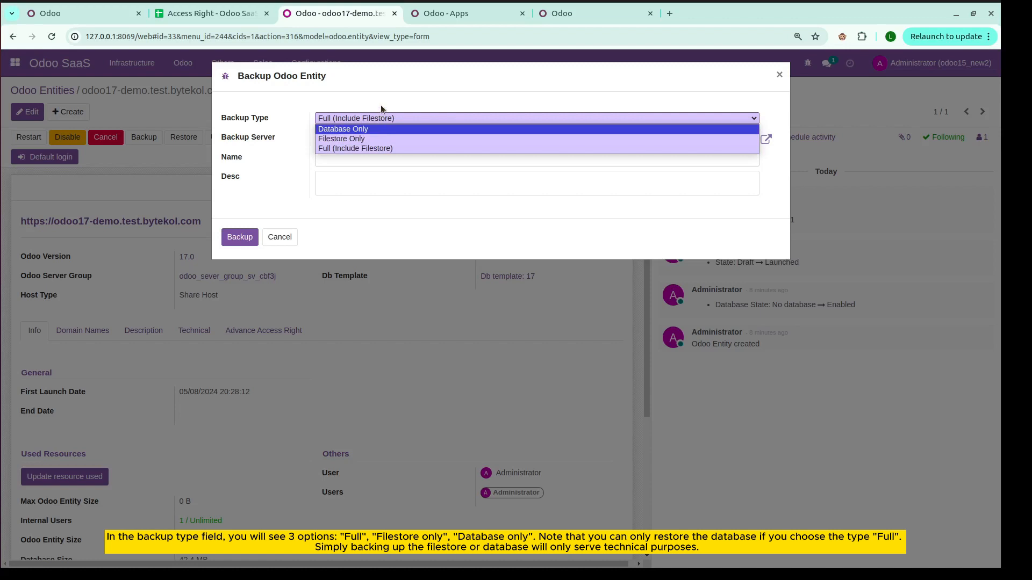
pyautogui.click(380, 116)
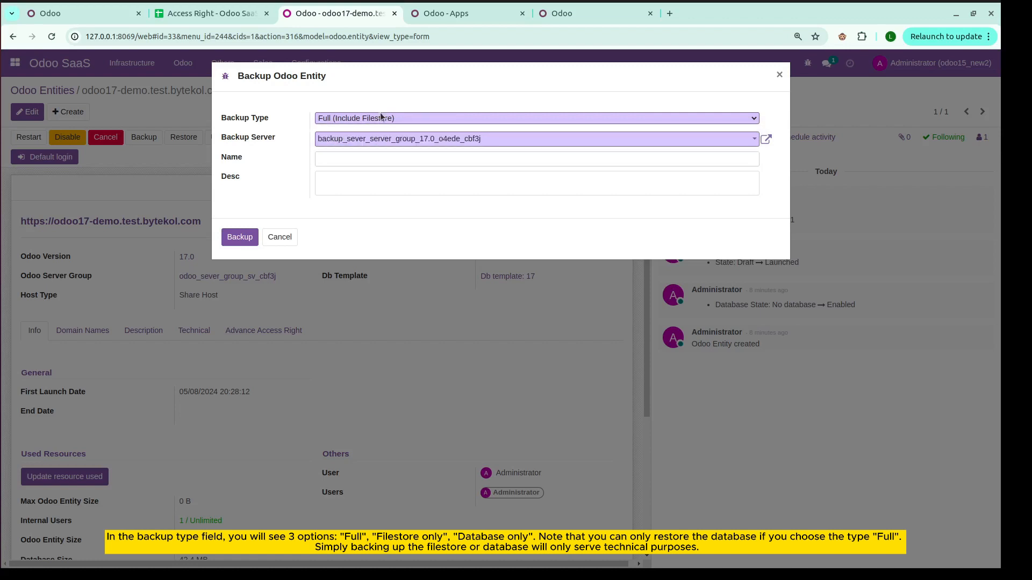
# - Name the backup "backup-version-1", run it and close its progress log
pyautogui.click(363, 159)
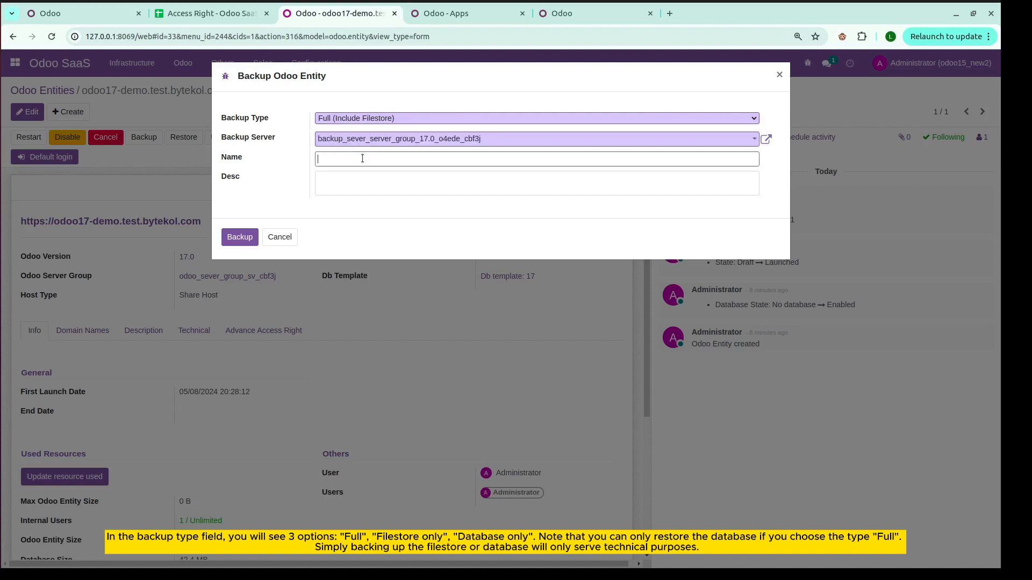
pyautogui.write('backup-version-1')
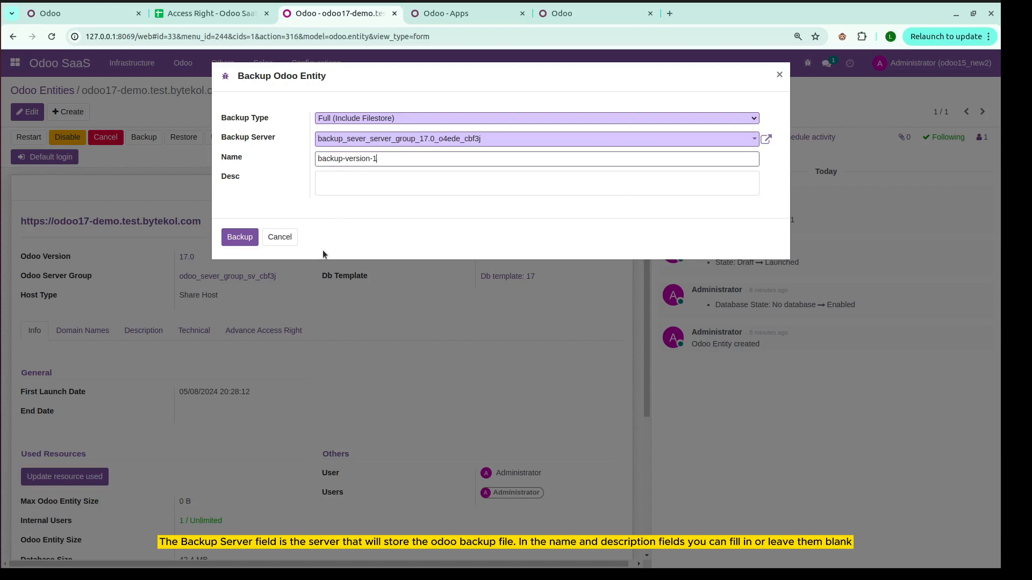
pyautogui.click(241, 238)
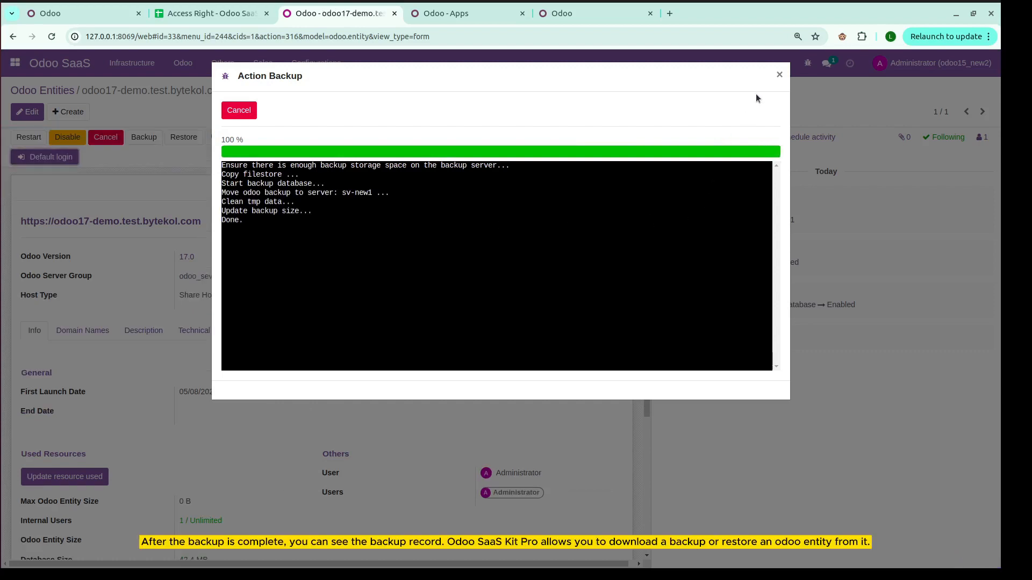
pyautogui.click(780, 74)
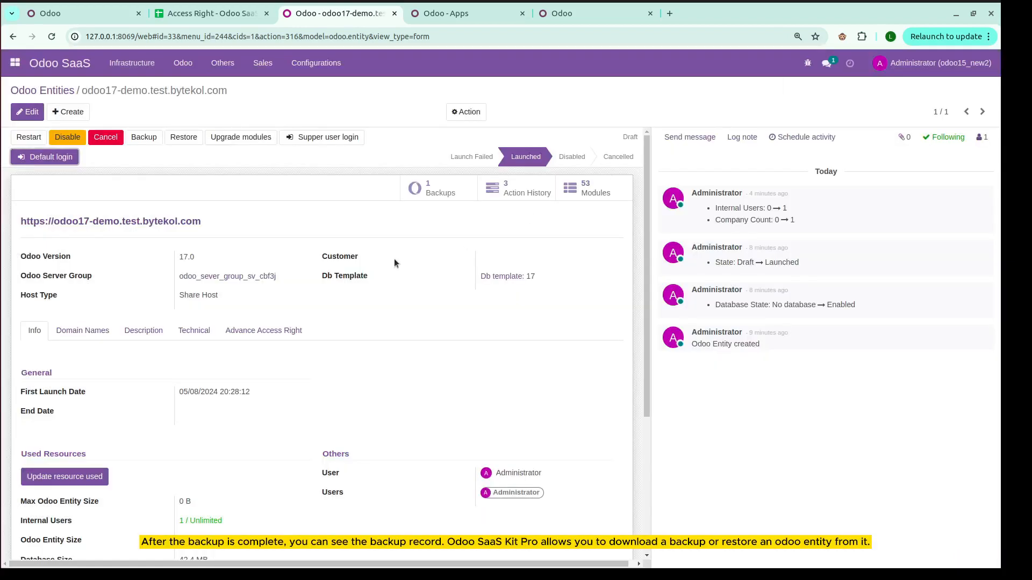
# - Review the details of the entity's backup-version-1 record and return to the entity
pyautogui.click(432, 189)
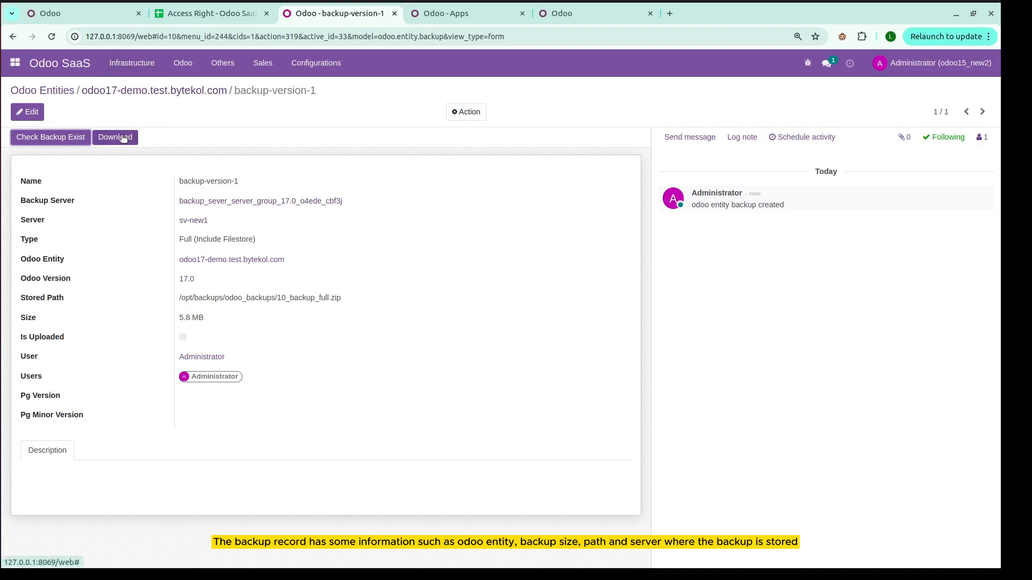
pyautogui.click(167, 98)
# - Uninstall the Sales (sale_management) module from the odoo17-demo.test.bytekol.com database
pyautogui.click(463, 20)
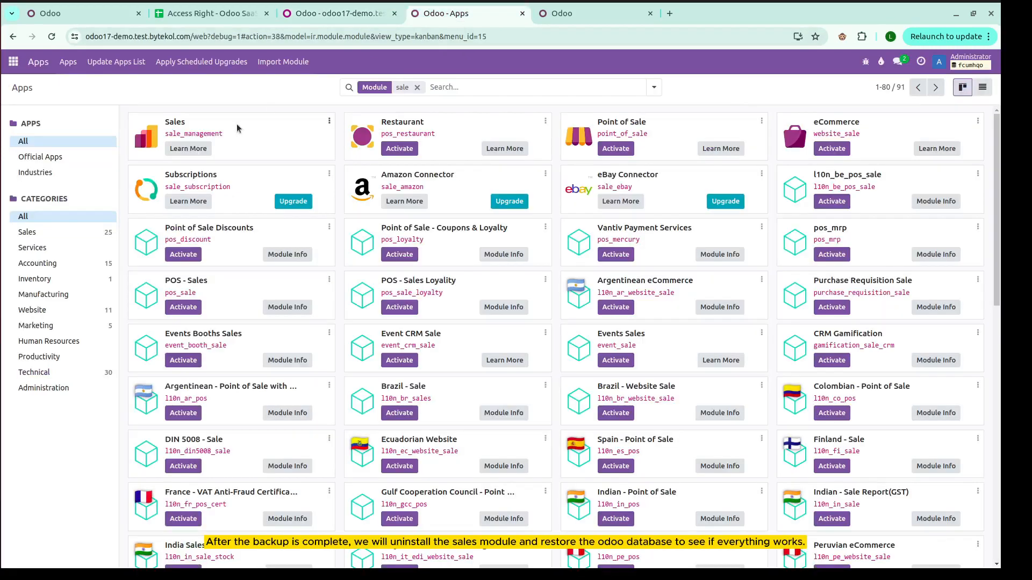
pyautogui.click(329, 122)
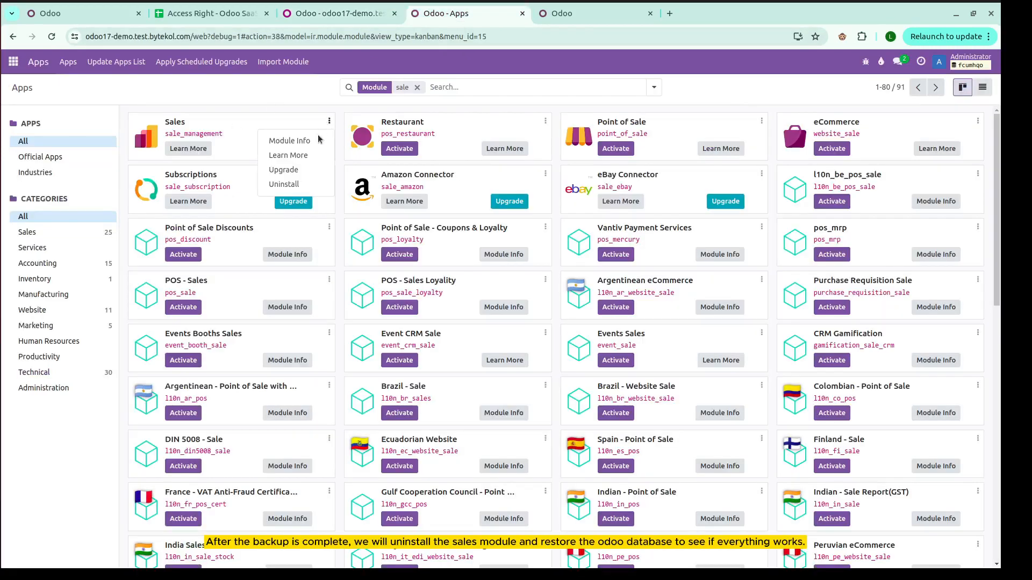
pyautogui.click(301, 185)
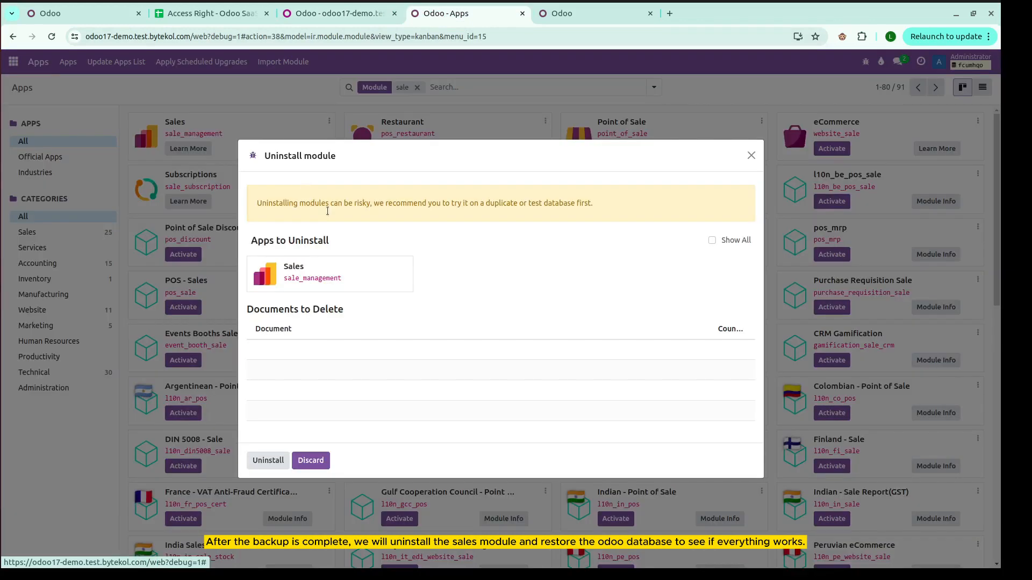
pyautogui.click(263, 461)
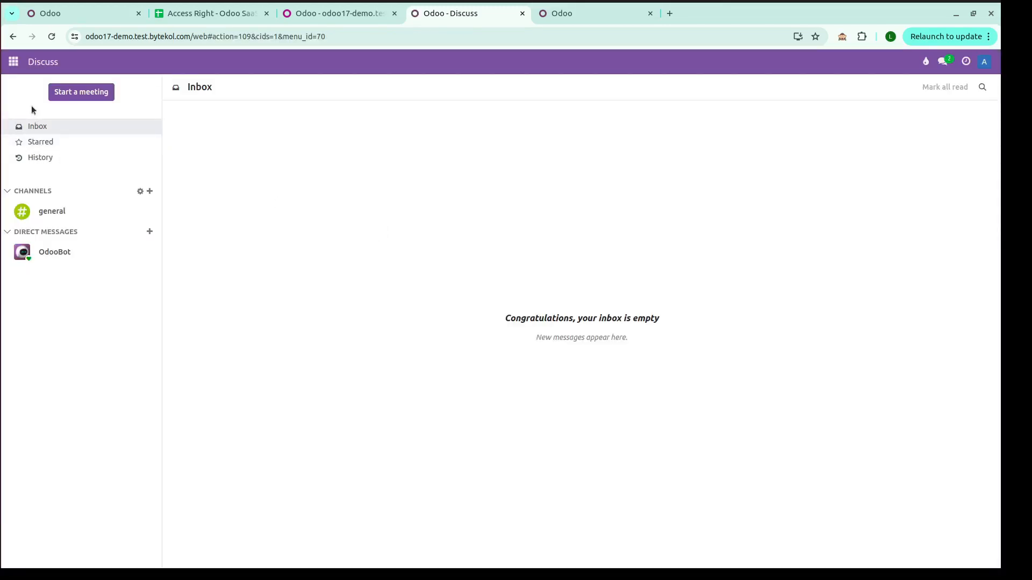
# - Post the message "version 2" in the general channel of Discuss
pyautogui.click(14, 65)
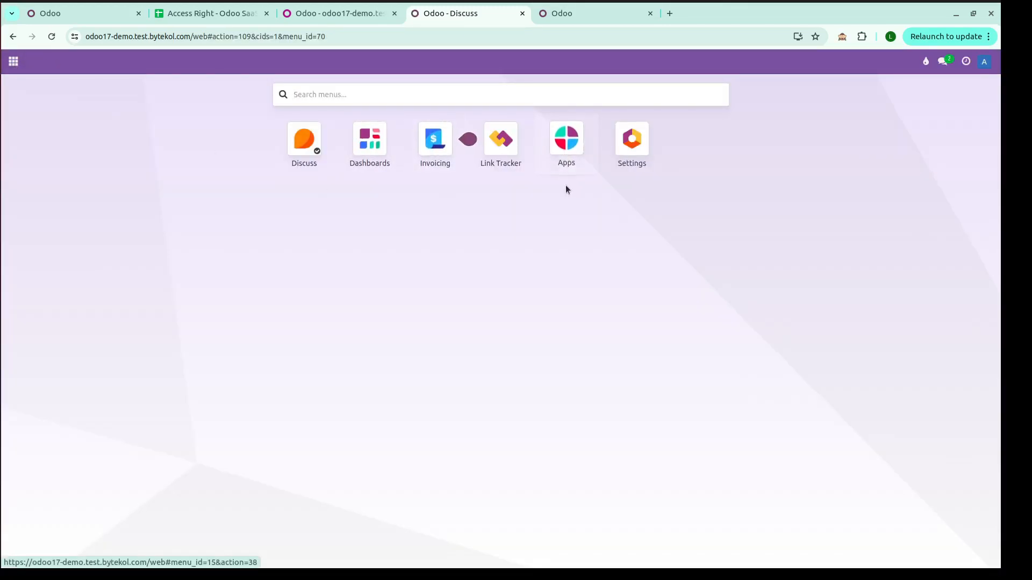
pyautogui.click(301, 164)
pyautogui.click(60, 210)
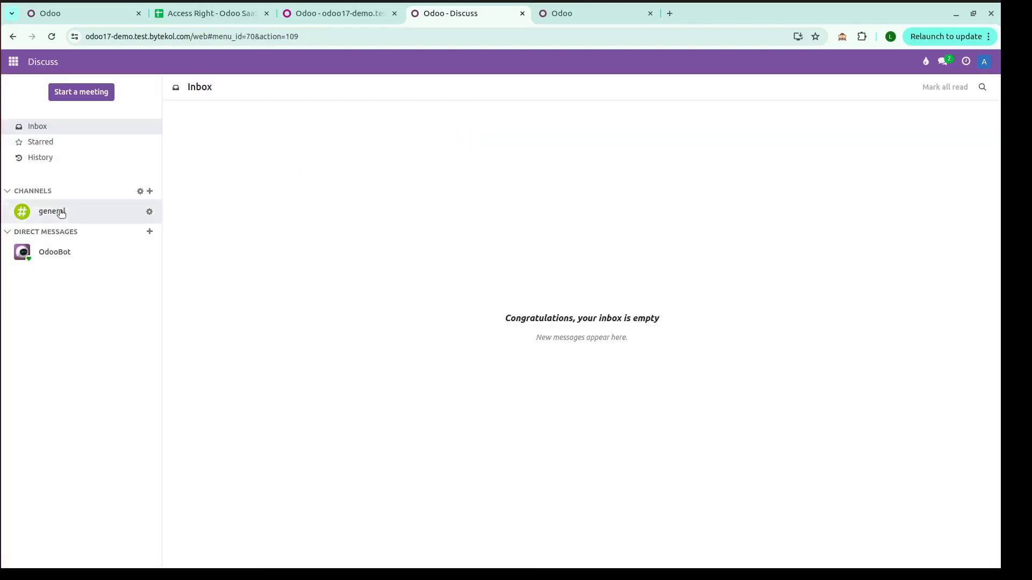
pyautogui.write('v')
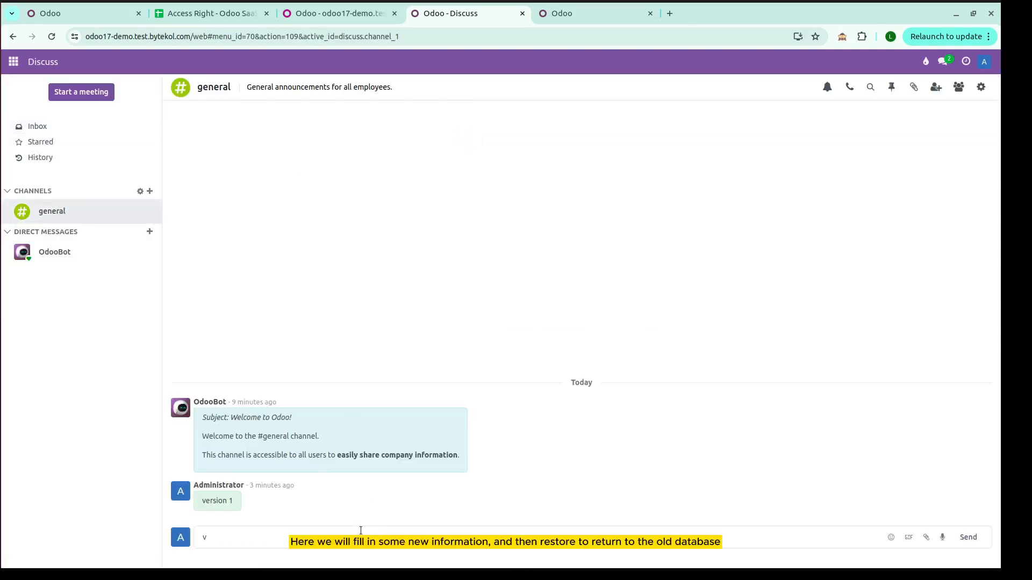
pyautogui.write('ersion 2')
pyautogui.press('Return')
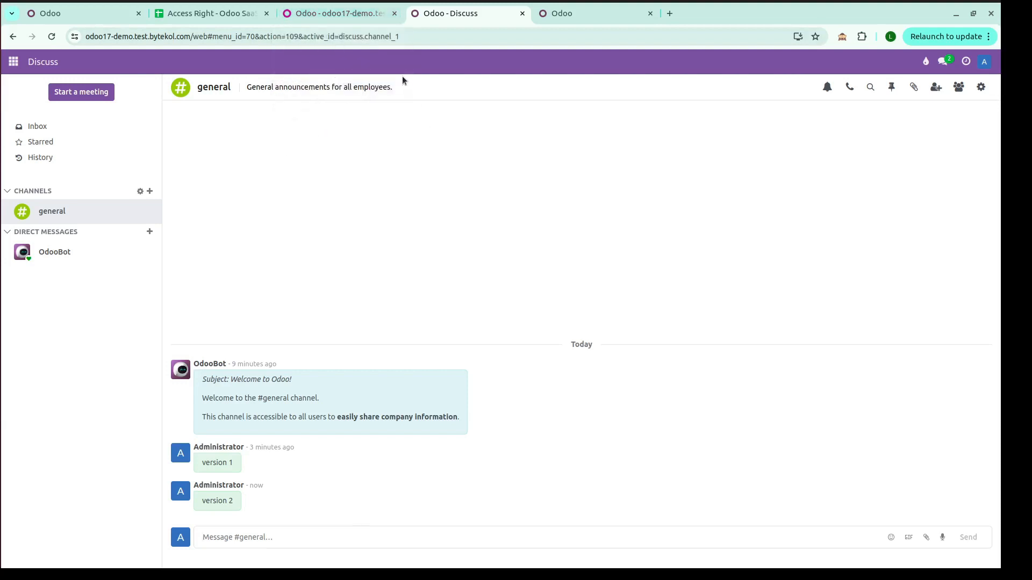
# - Restore the odoo17-demo.test.bytekol.com entity from the existing backup "backup-version-1" and close the progress log
pyautogui.click(345, 15)
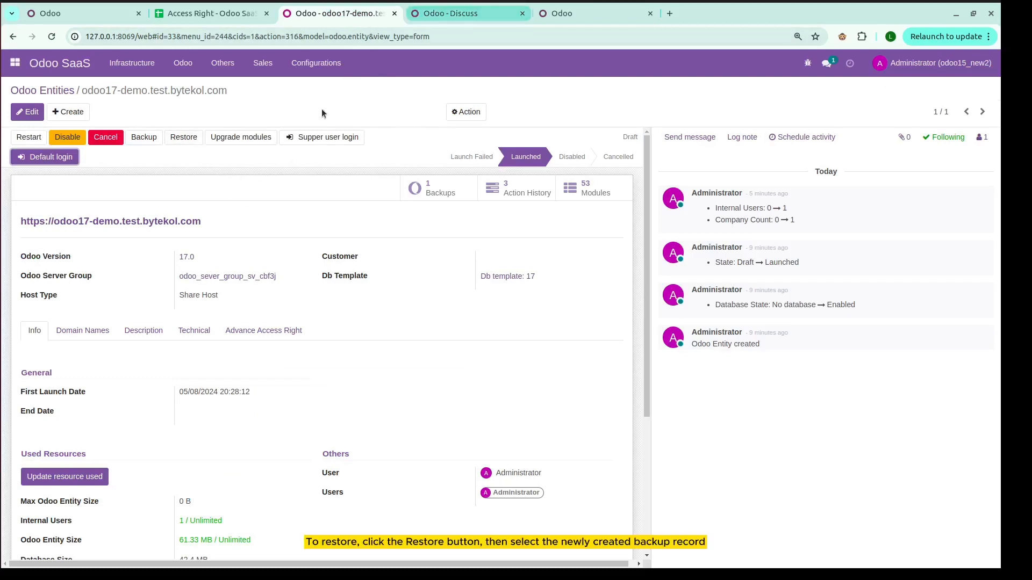
pyautogui.click(183, 137)
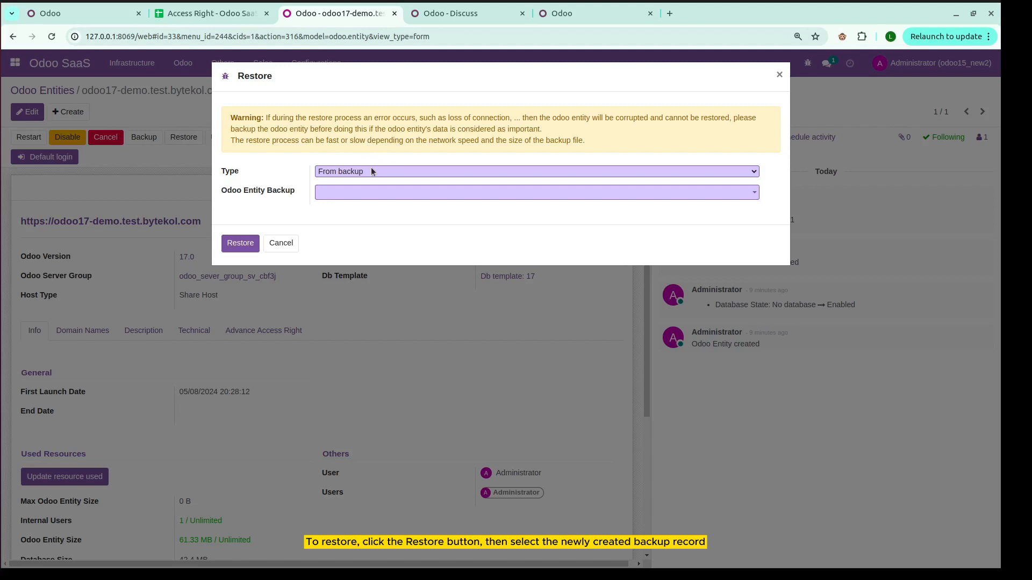
pyautogui.click(370, 192)
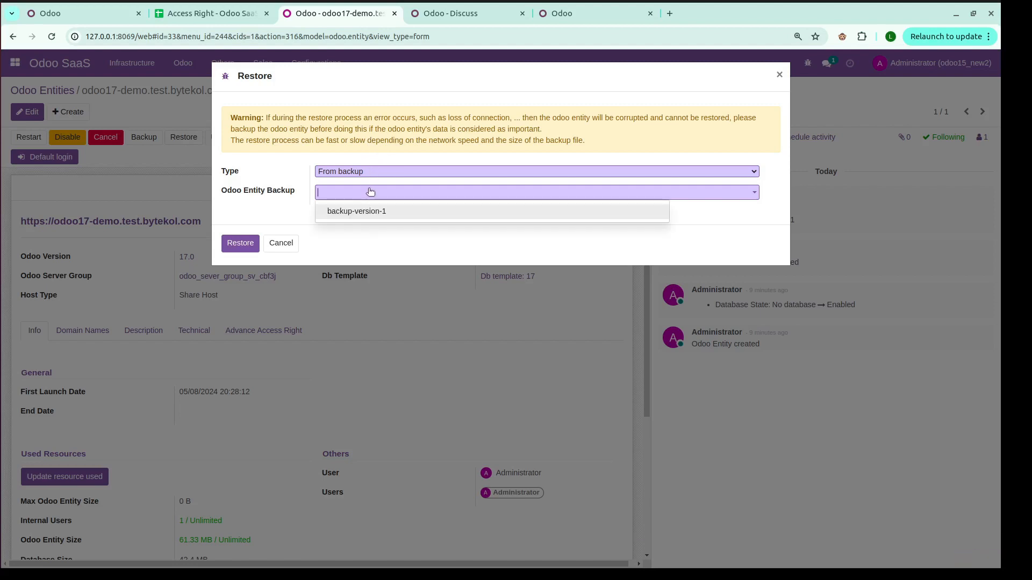
pyautogui.click(373, 211)
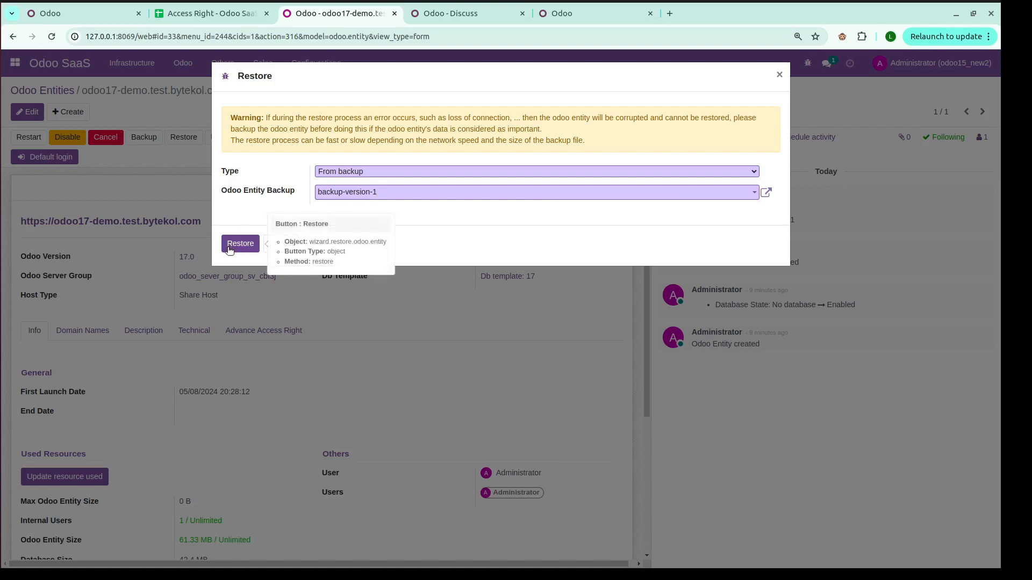
pyautogui.click(421, 18)
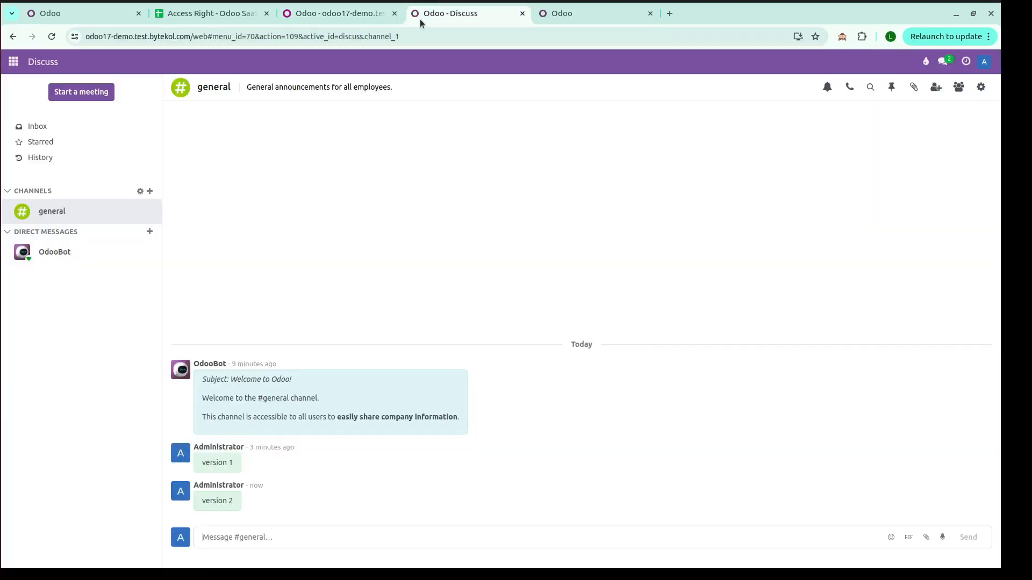
pyautogui.click(342, 18)
pyautogui.click(240, 242)
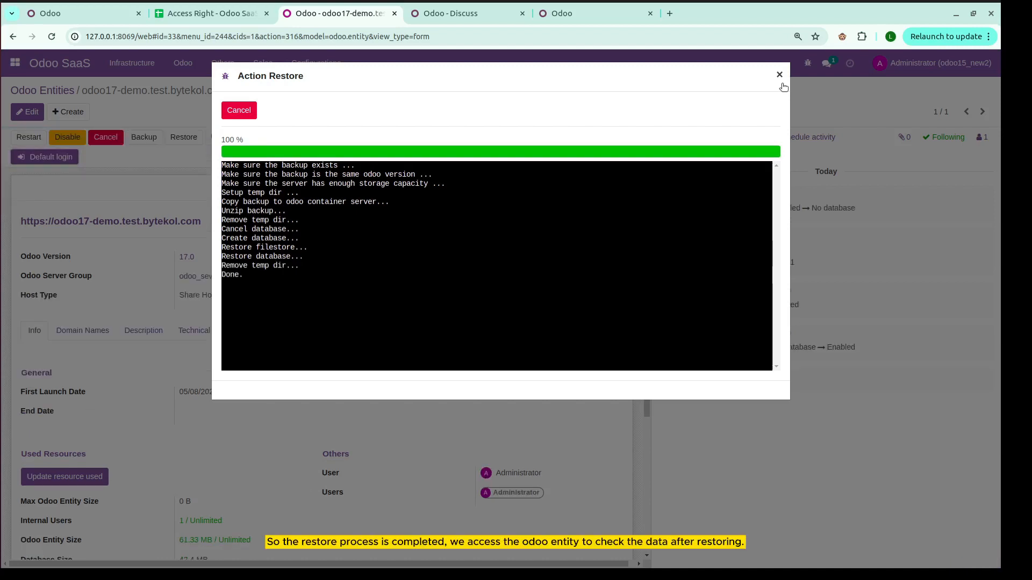
pyautogui.click(779, 75)
# - Reload the entity's Discuss page and open the Sales app to check the restored messages and module, ending back in Discuss
pyautogui.click(430, 13)
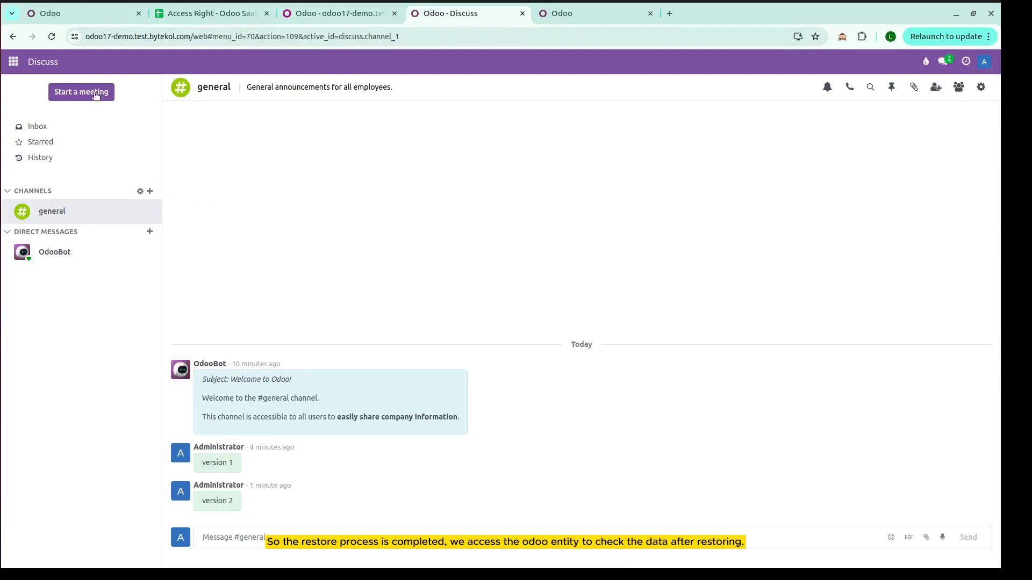
pyautogui.click(51, 36)
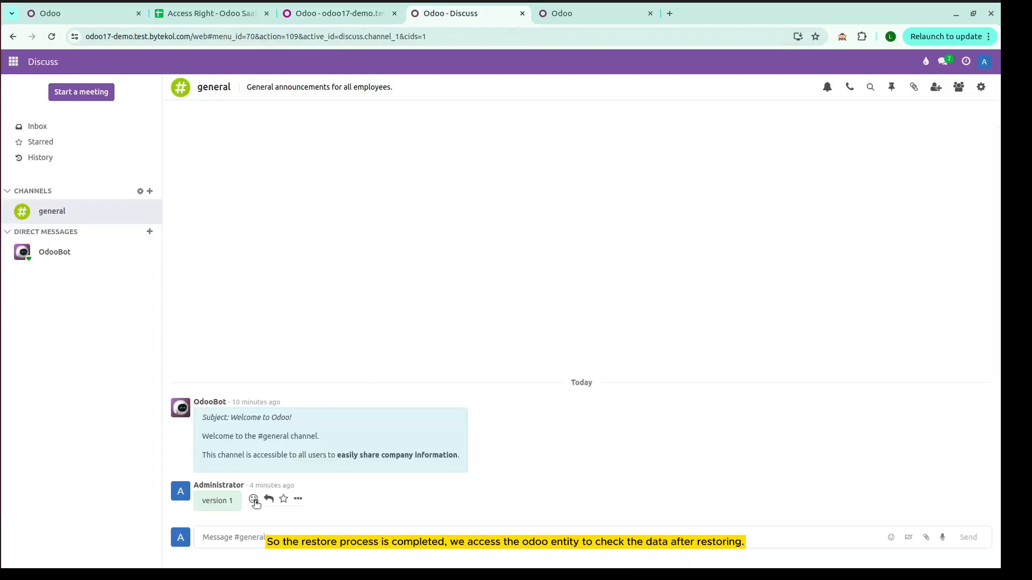
pyautogui.click(13, 61)
pyautogui.click(371, 146)
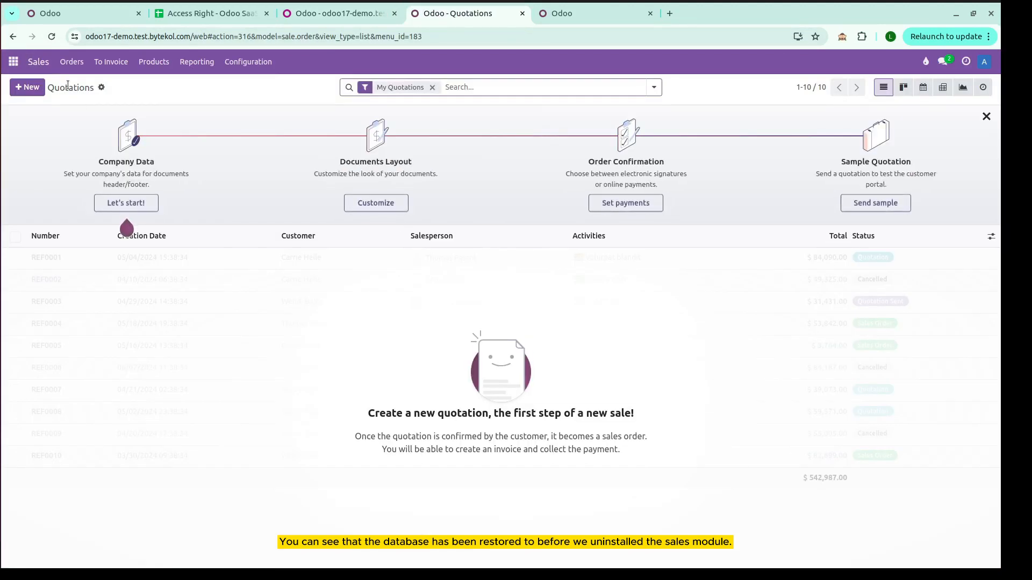
pyautogui.click(14, 61)
pyautogui.click(288, 152)
# - Review the action history of the odoo17-demo.test.bytekol.com entity in Odoo SaaS and return to the entity
pyautogui.click(310, 14)
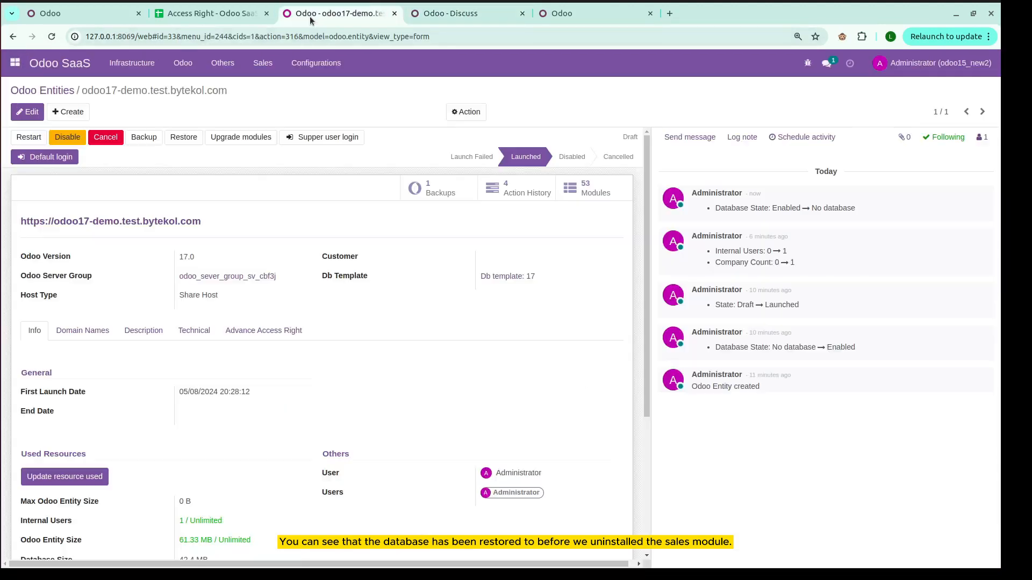
pyautogui.click(507, 193)
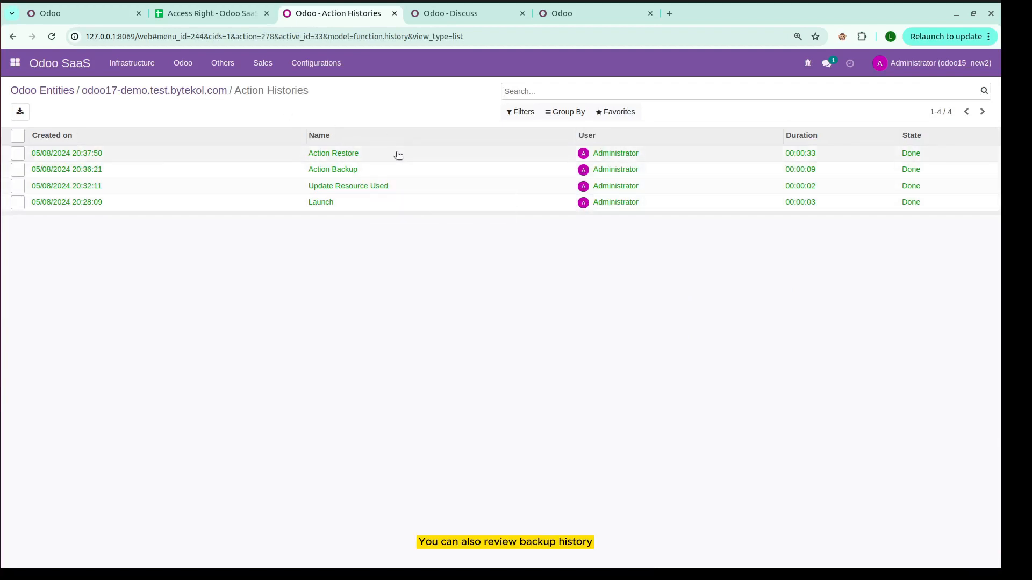
pyautogui.click(206, 91)
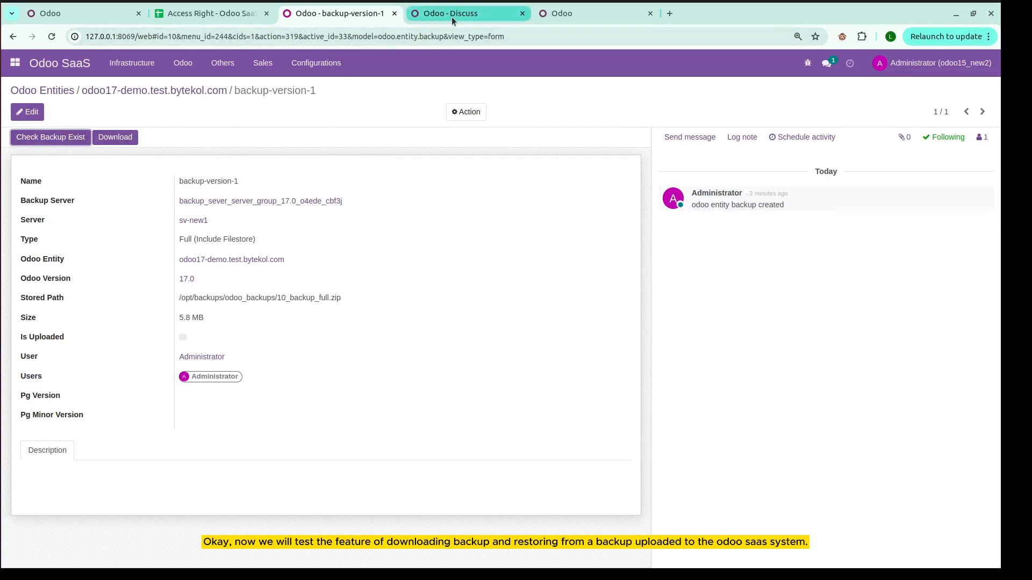
# - Download the backup-version-1 file as odoo17-demo_test_bytekol_com_10_backup_full.zip into the odoo-backups folder and show it in its folder
pyautogui.click(115, 137)
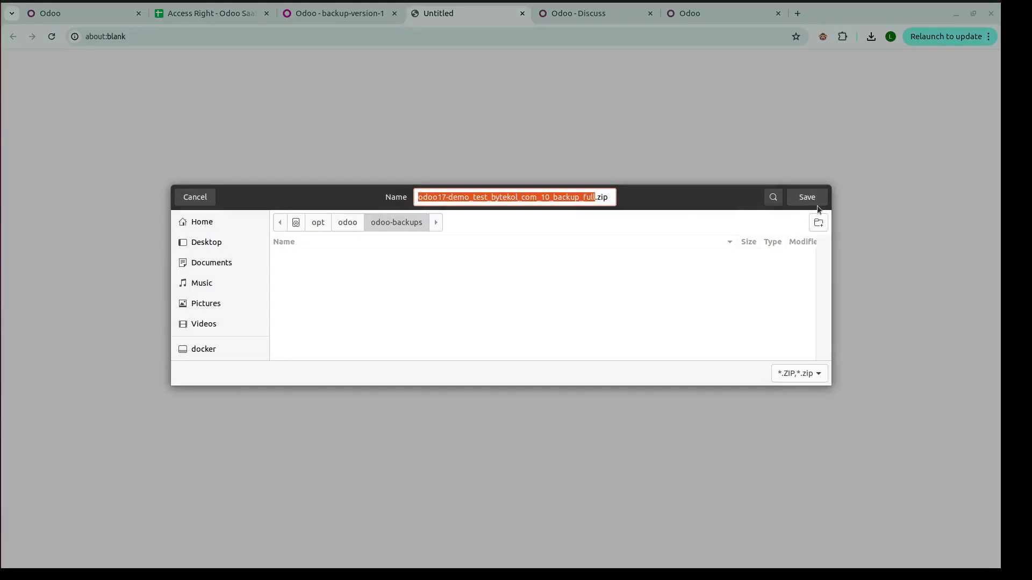
pyautogui.click(806, 199)
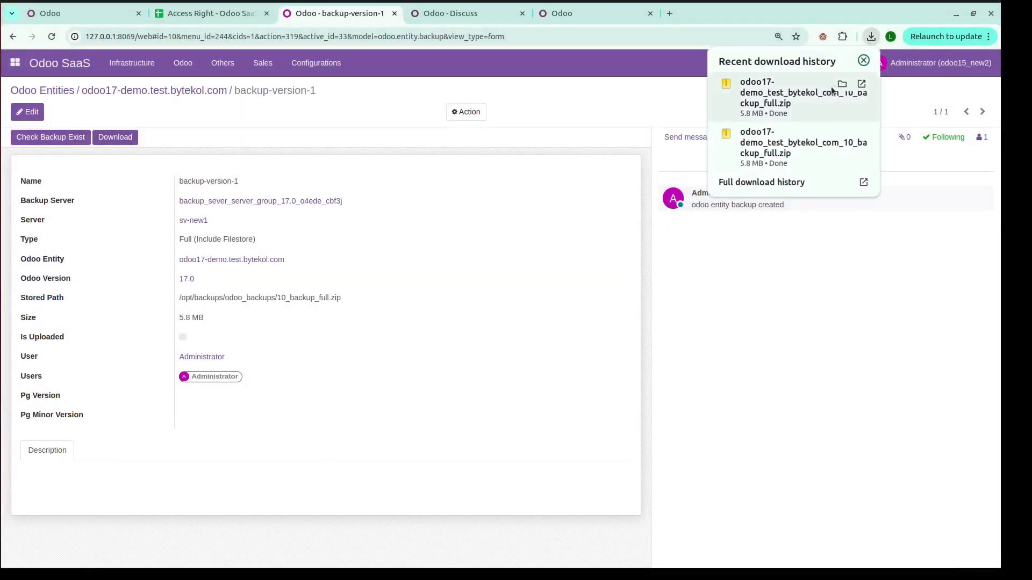
pyautogui.click(834, 85)
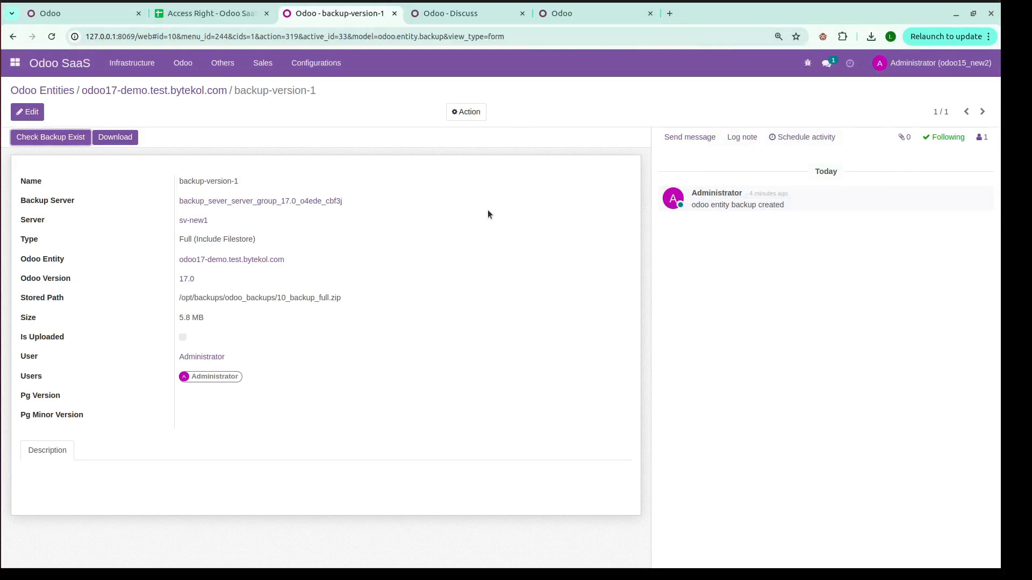
# - Post the message "version 3" in the general channel of the demo database's Discuss app
pyautogui.click(429, 16)
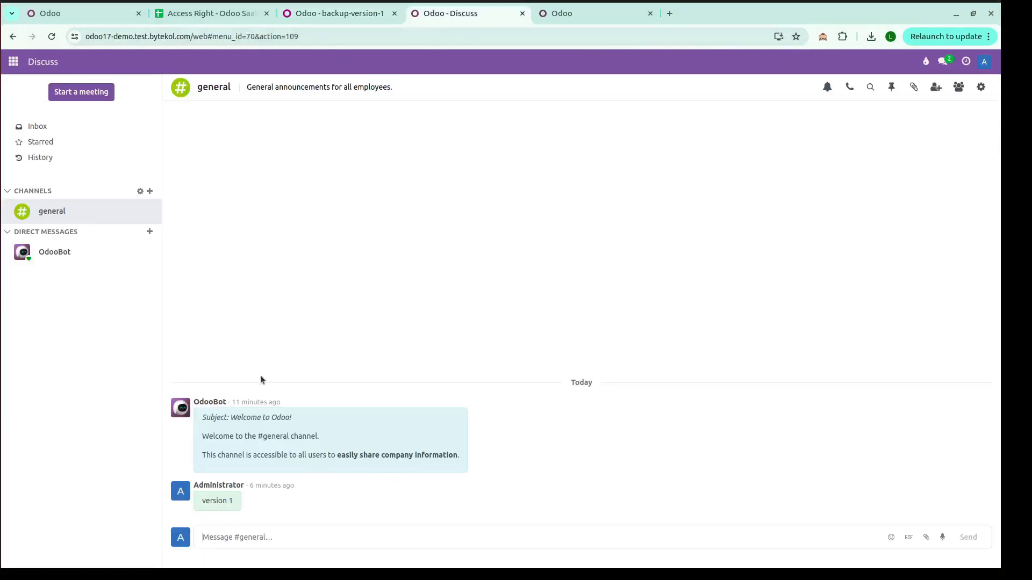
pyautogui.write('version 3')
pyautogui.press('Return')
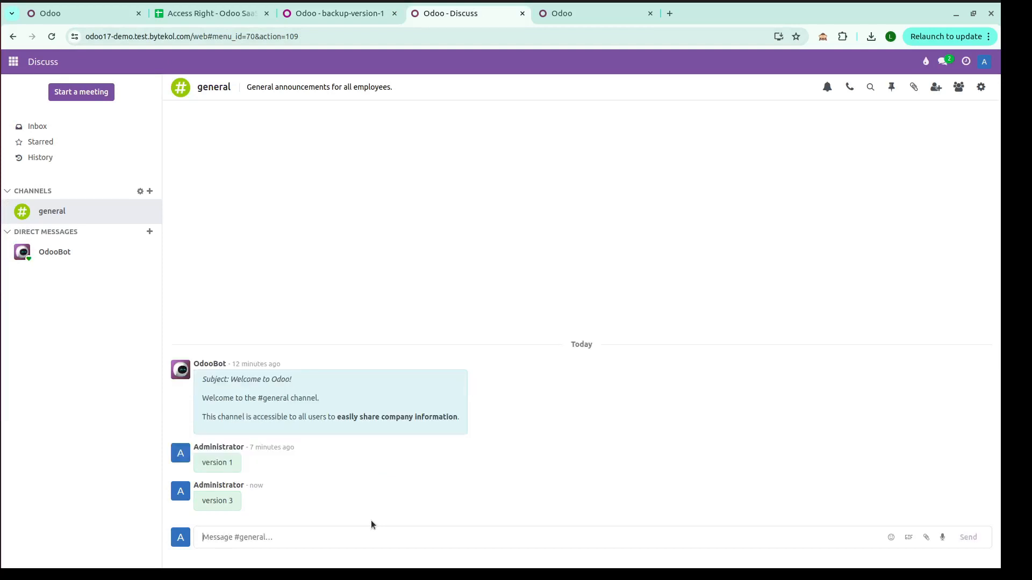
# - Open the restore form for the odoo17-demo.test.bytekol.com entity and set the restore type to From Upload
pyautogui.click(334, 18)
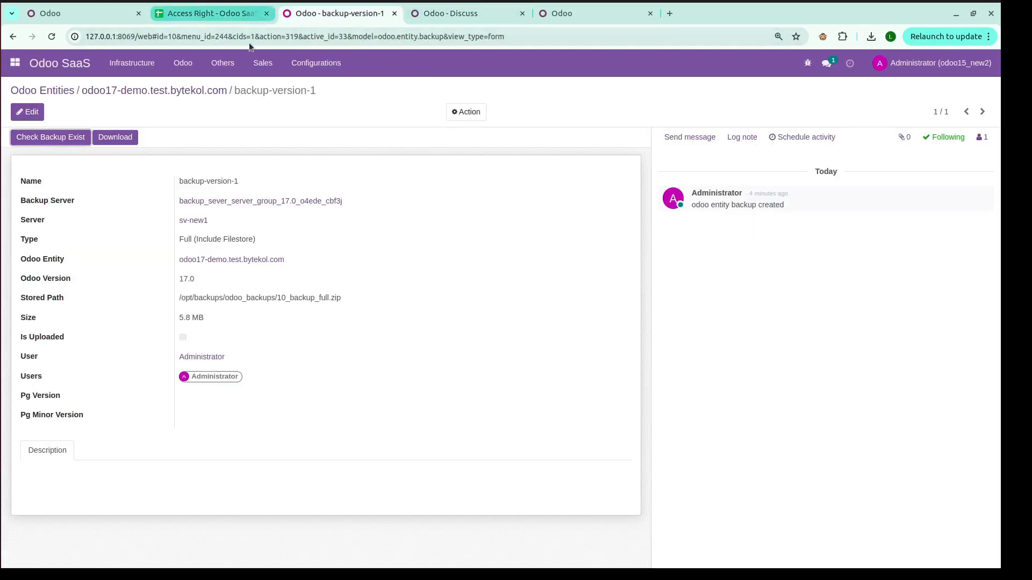
pyautogui.click(173, 91)
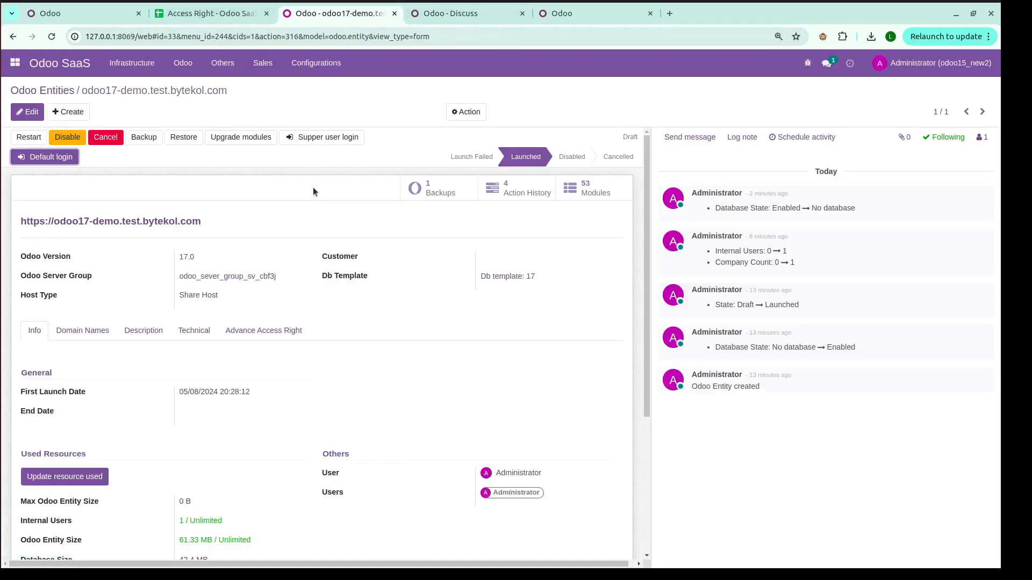
pyautogui.click(181, 138)
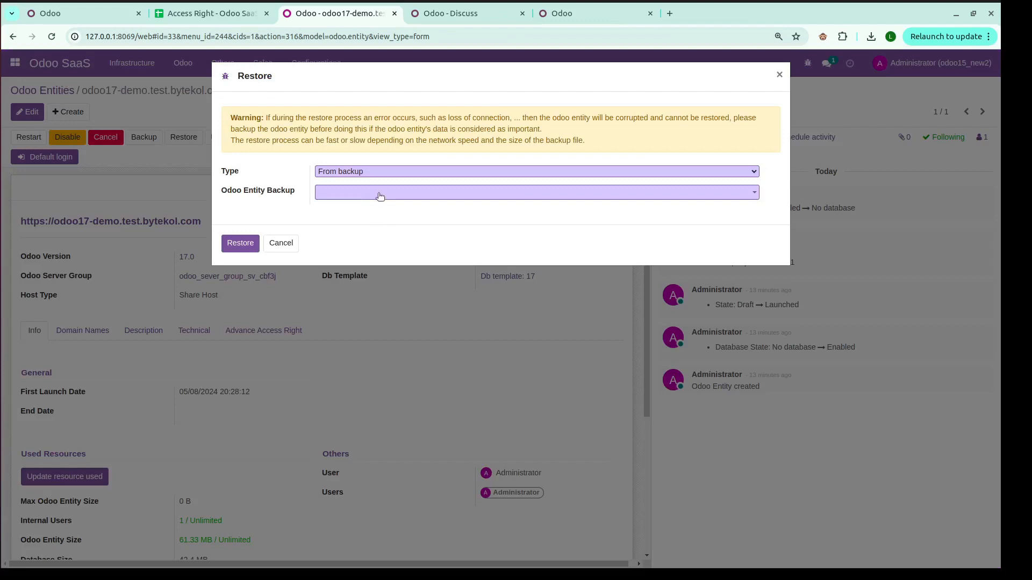
pyautogui.click(366, 174)
pyautogui.click(356, 189)
# - Upload odoo17-demo_test_bytekol_com_10_backup_full.zip from the odoo-backups folder, run the restore with it and close the progress log
pyautogui.click(346, 195)
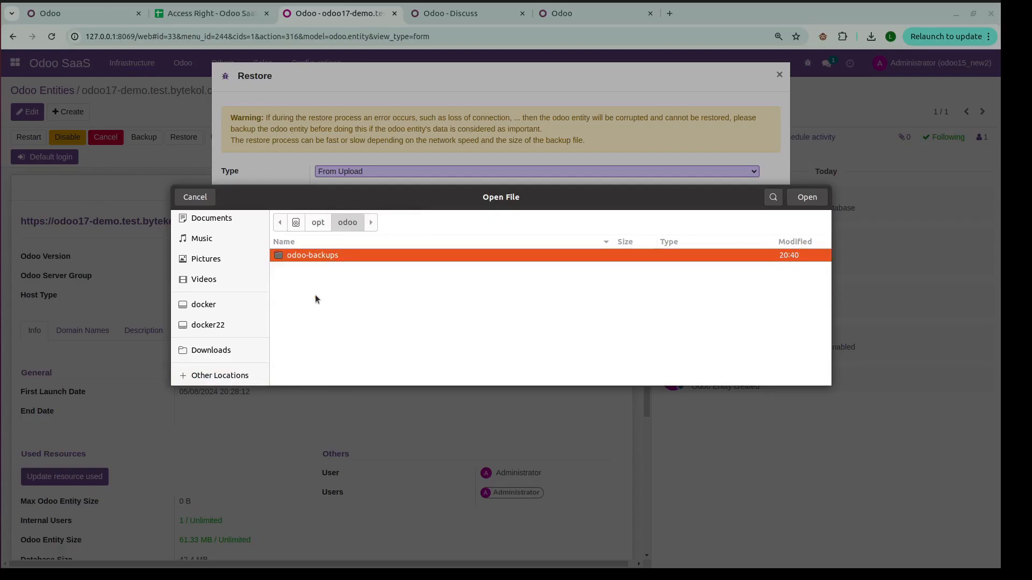
pyautogui.doubleClick(317, 257)
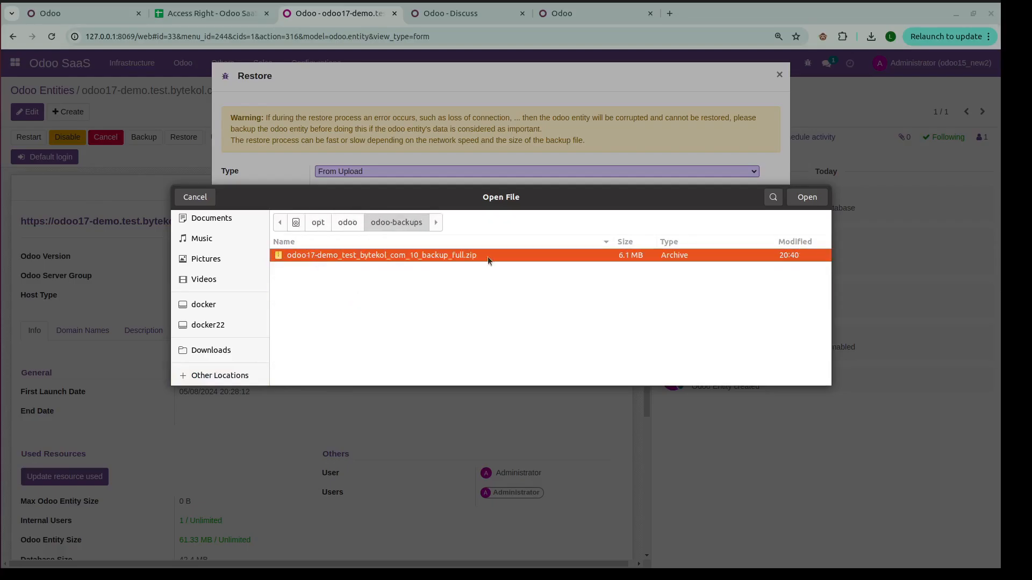
pyautogui.click(796, 201)
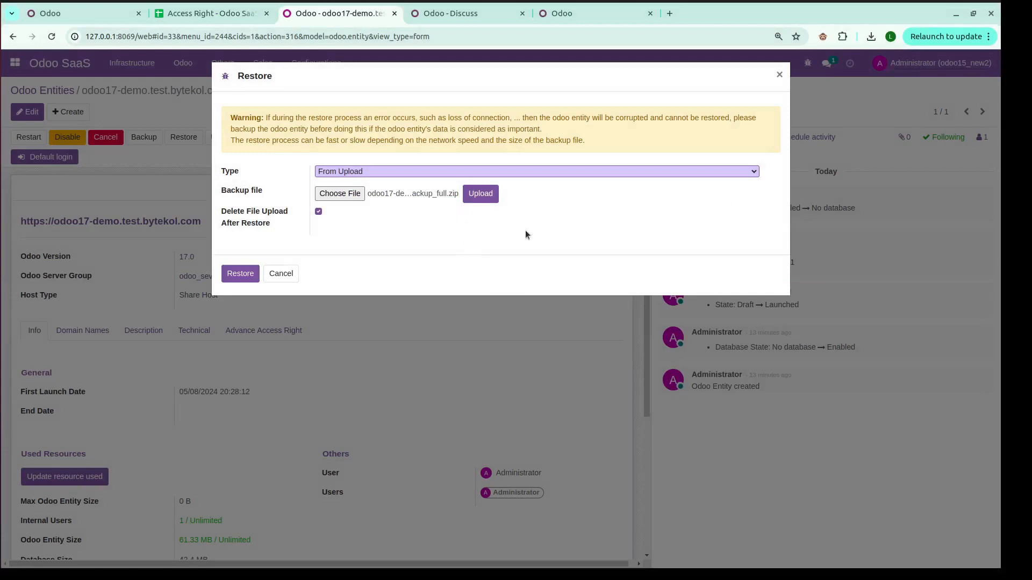
pyautogui.click(485, 197)
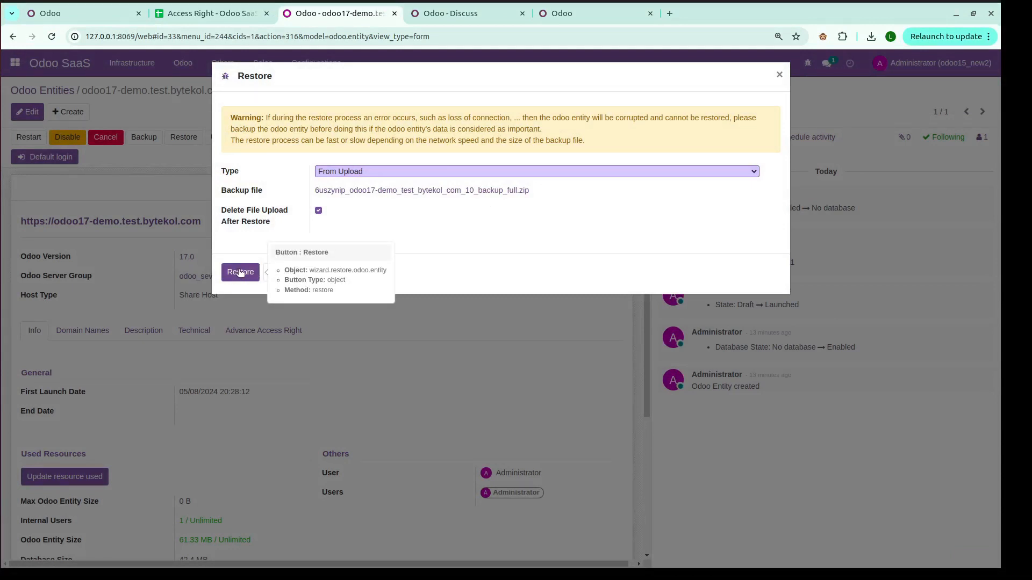
pyautogui.click(240, 273)
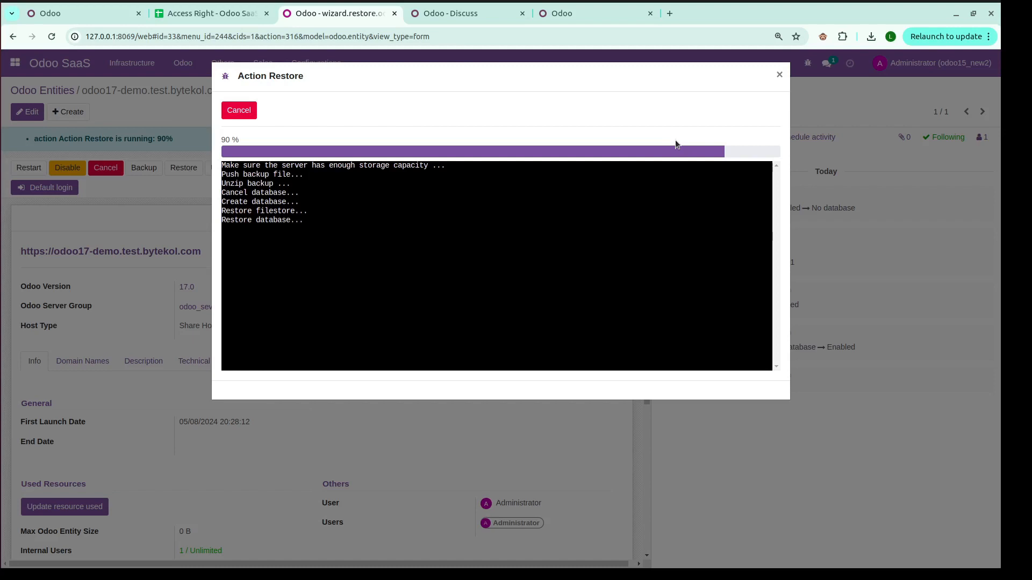
pyautogui.click(779, 76)
# - Reload the demo database's general channel to check its messages against the uploaded backup
pyautogui.click(431, 17)
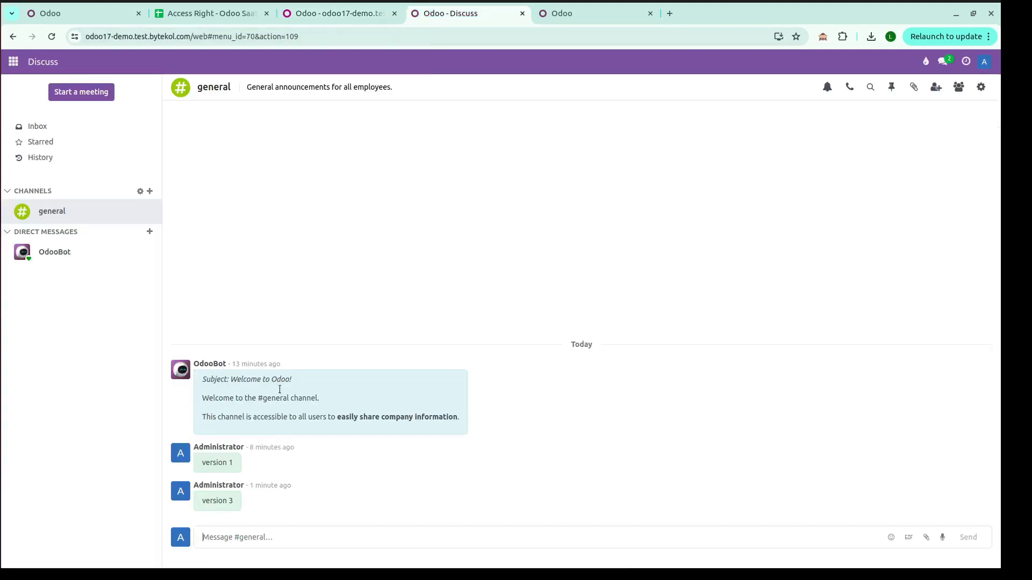
pyautogui.click(50, 37)
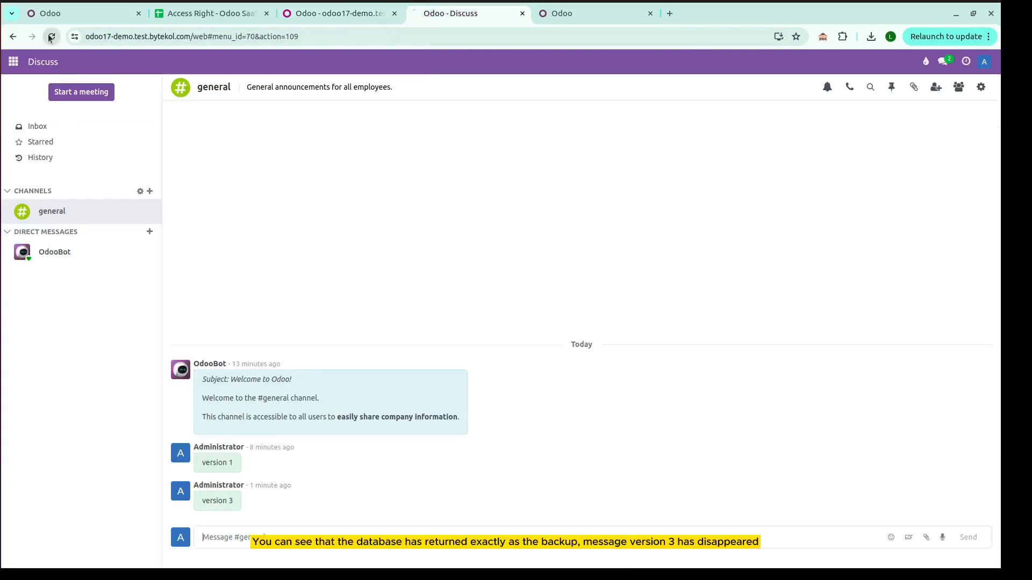
# - Open the general channel in the reloaded demo database and read its messages to verify the restore from upload
pyautogui.click(76, 211)
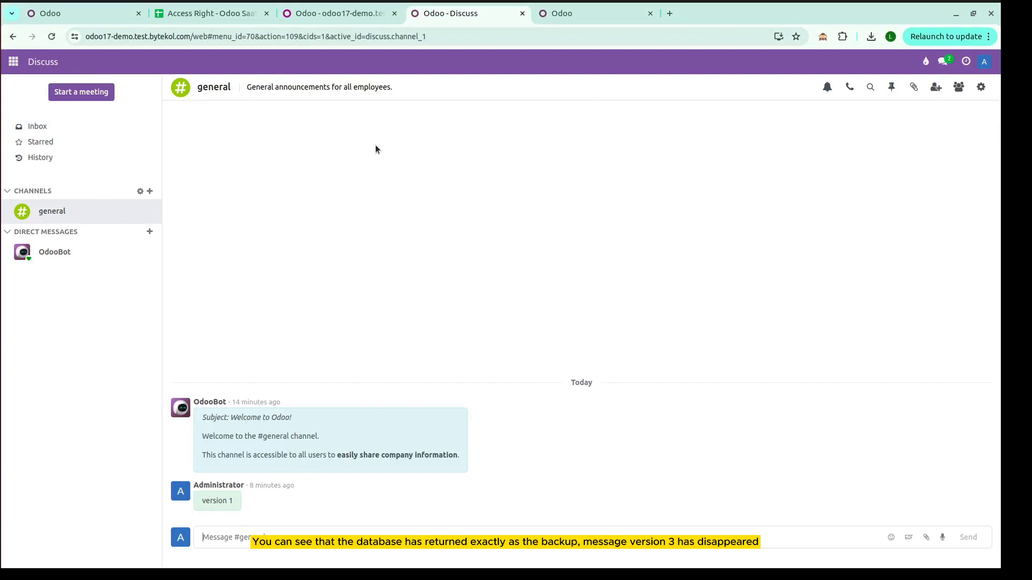
pyautogui.click(325, 16)
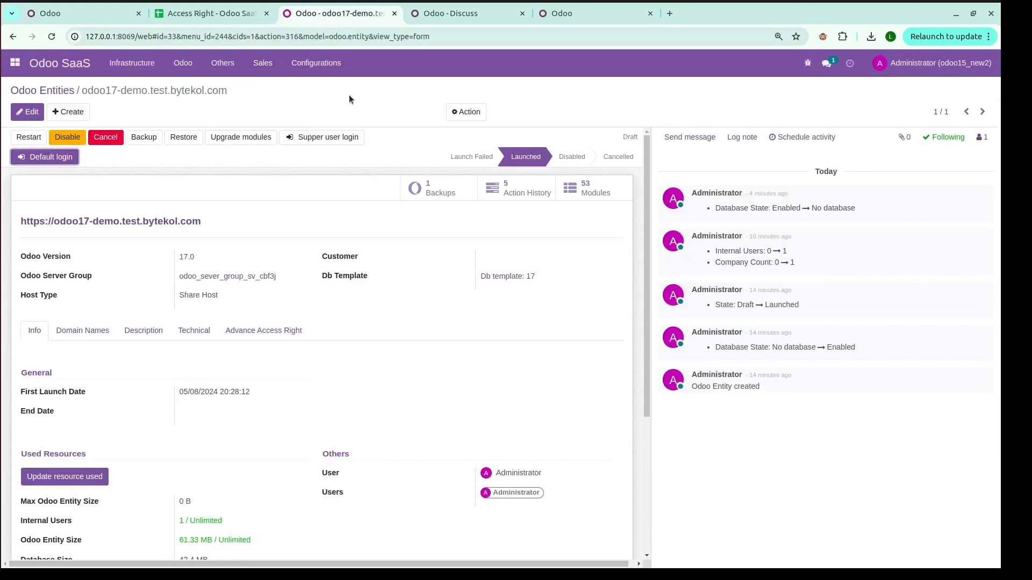
pyautogui.click(423, 20)
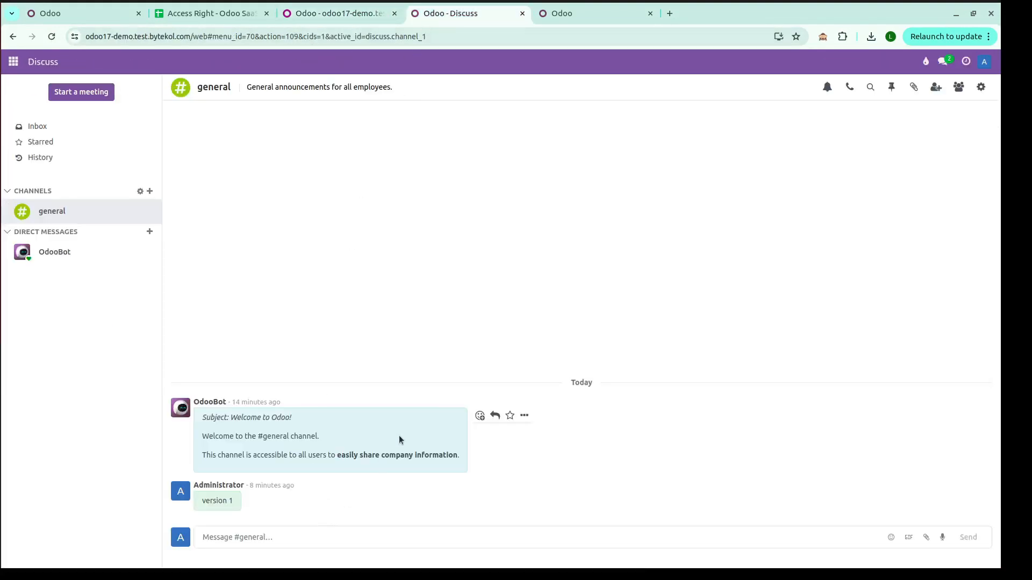
# - Create and save a new Odoo entity with the subdomain "new" under test.bytekol.com
pyautogui.click(371, 14)
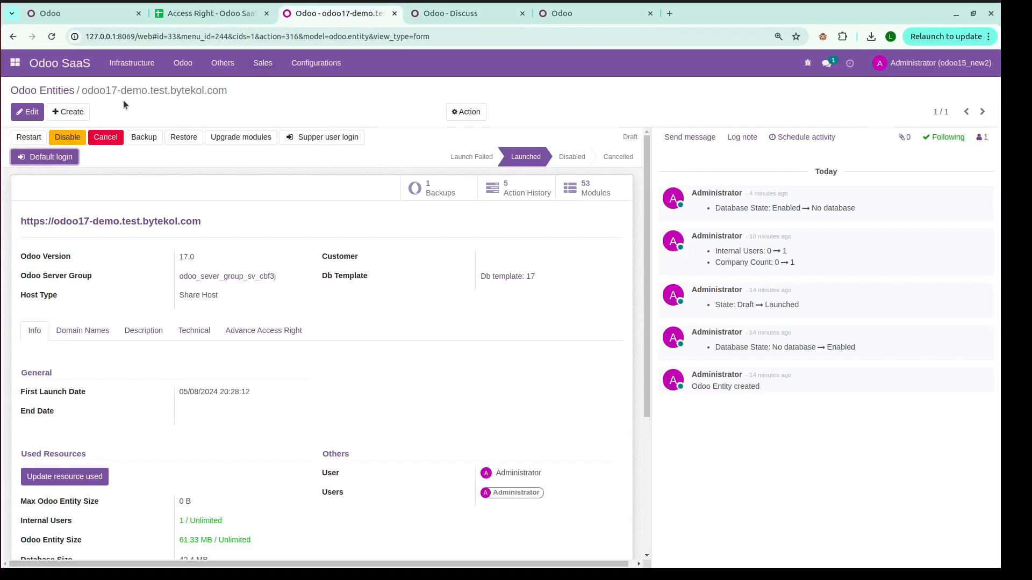
pyautogui.click(61, 92)
pyautogui.click(31, 111)
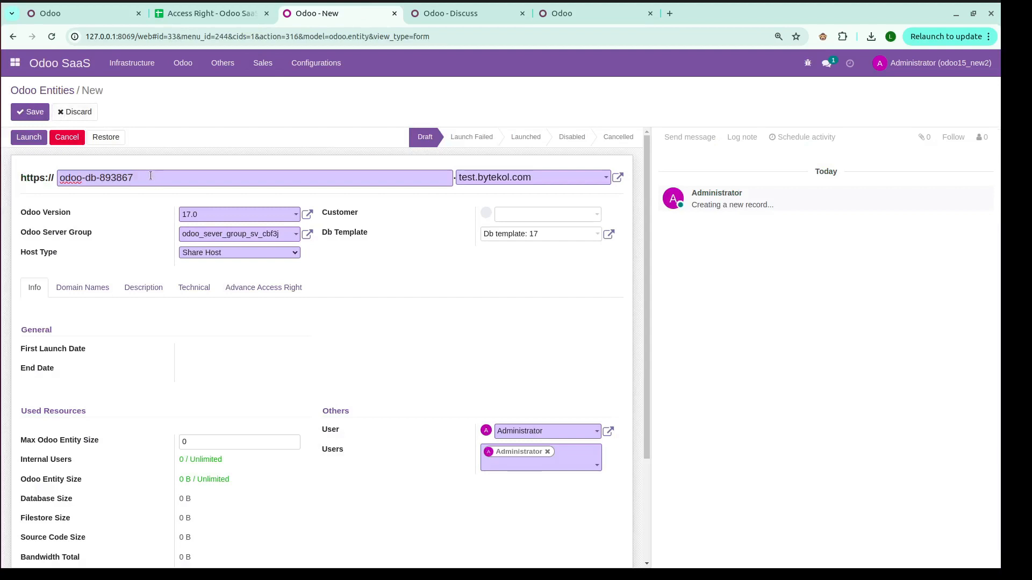
pyautogui.moveTo(151, 176); pyautogui.dragTo(44, 174)
pyautogui.write('new')
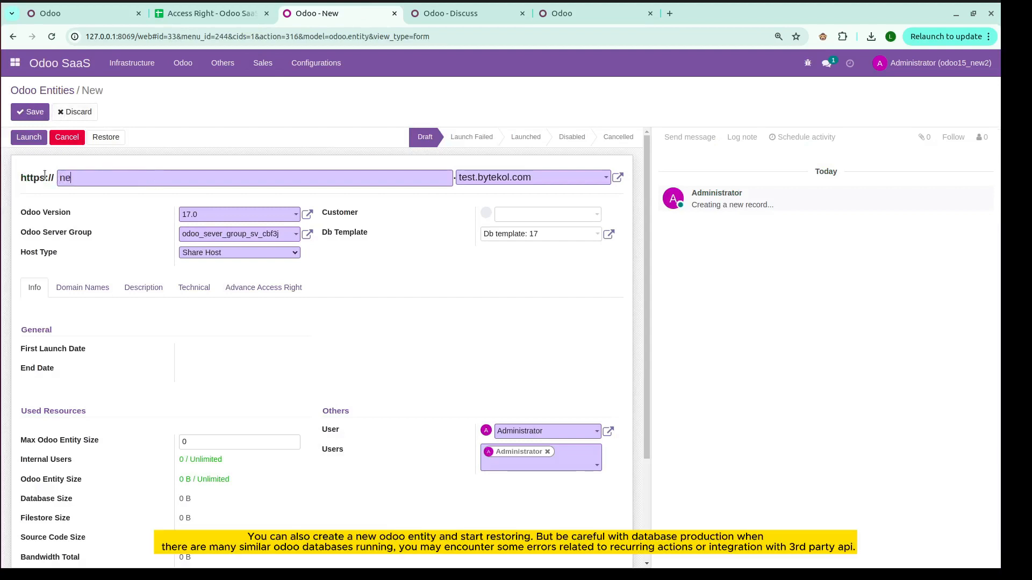
pyautogui.click(25, 115)
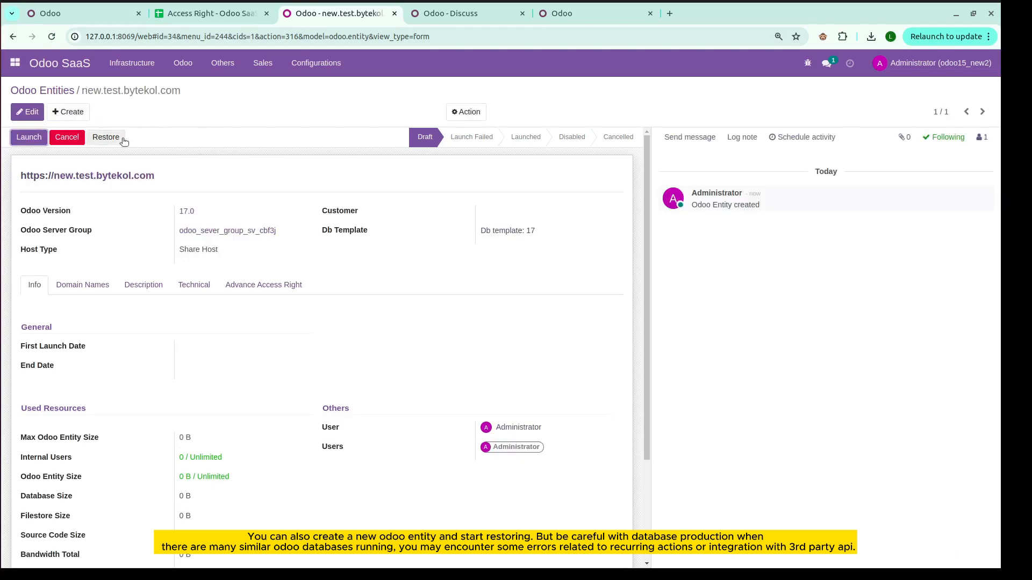
# - Restore the new.test.bytekol.com entity from the stored backup backup-version-1 and close the progress log when it finishes
pyautogui.click(106, 138)
pyautogui.click(357, 191)
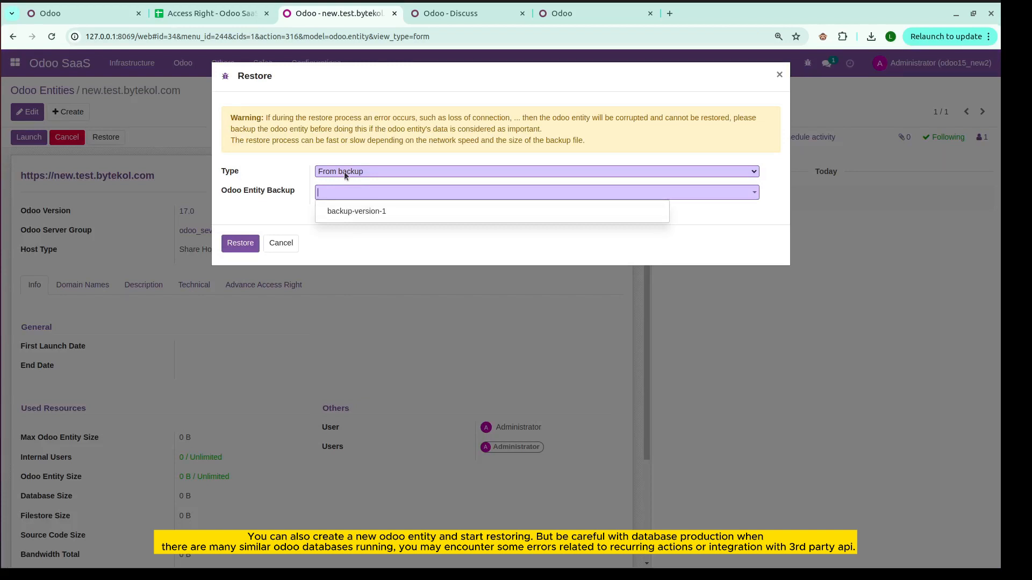
pyautogui.click(344, 172)
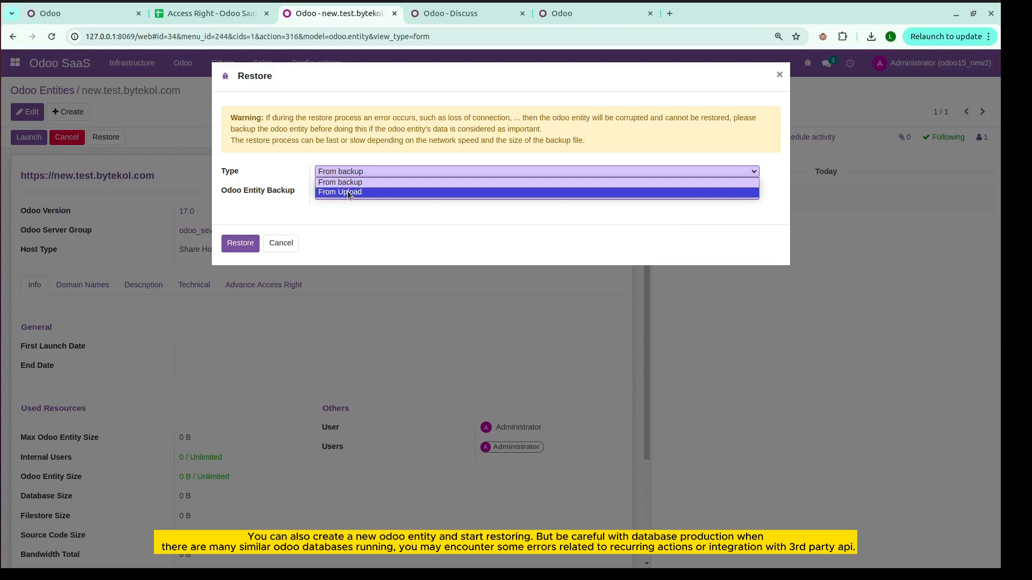
pyautogui.click(344, 170)
pyautogui.click(347, 193)
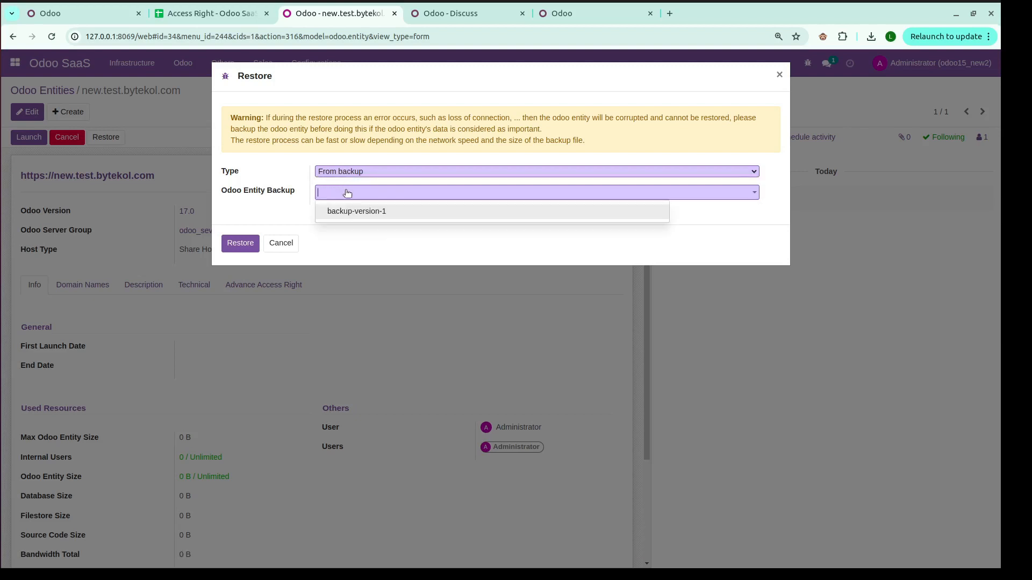
pyautogui.click(344, 211)
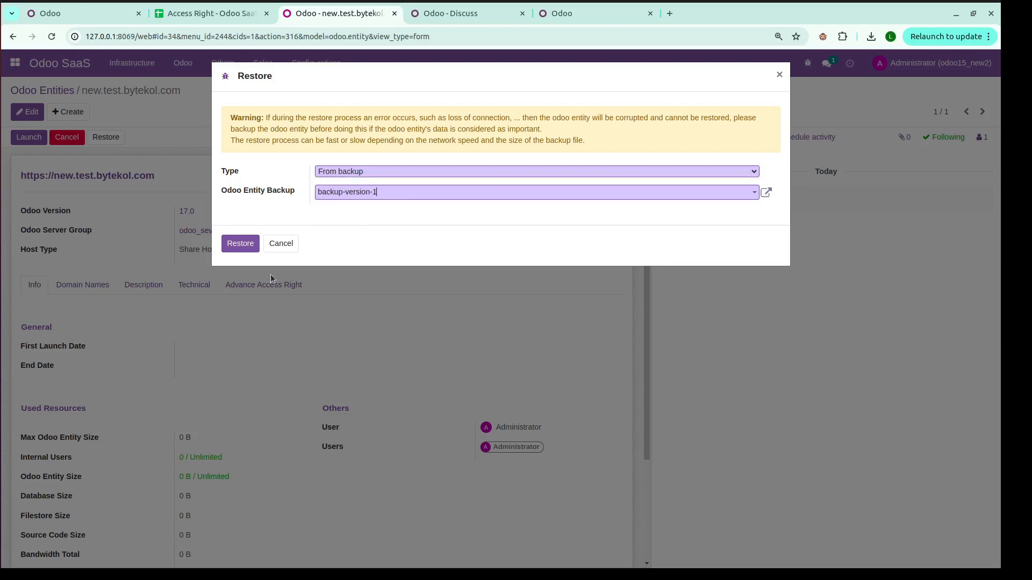
pyautogui.click(239, 244)
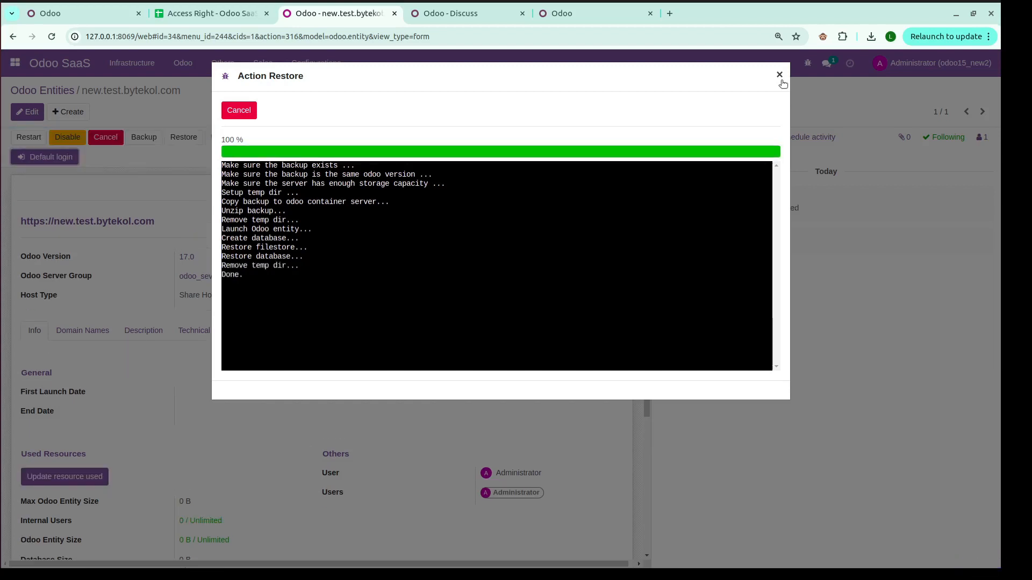
pyautogui.click(779, 74)
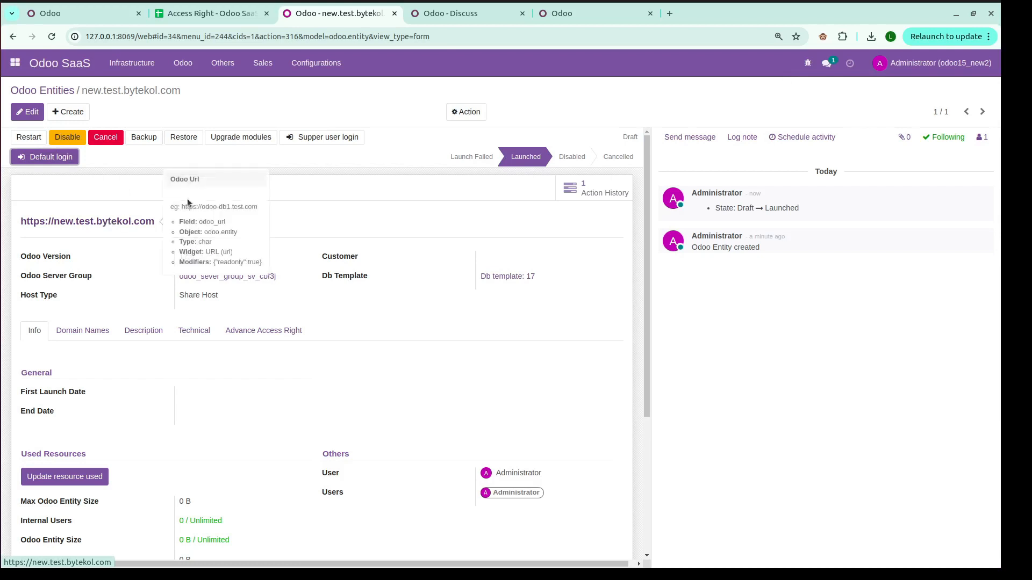
# - Log in to new.test.bytekol.com as super user and compare its general channel messages with those of the demo database
pyautogui.click(339, 143)
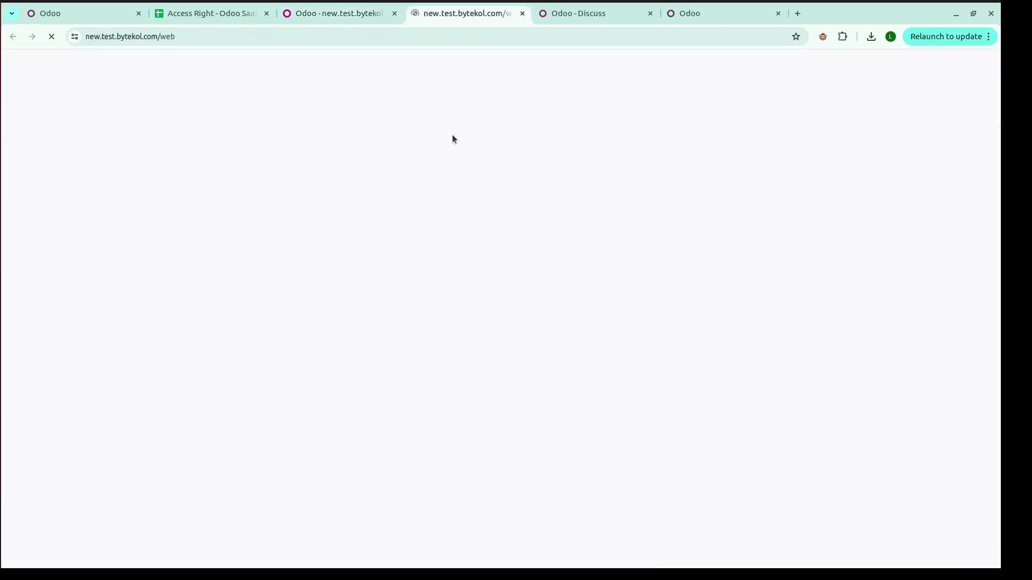
pyautogui.click(52, 211)
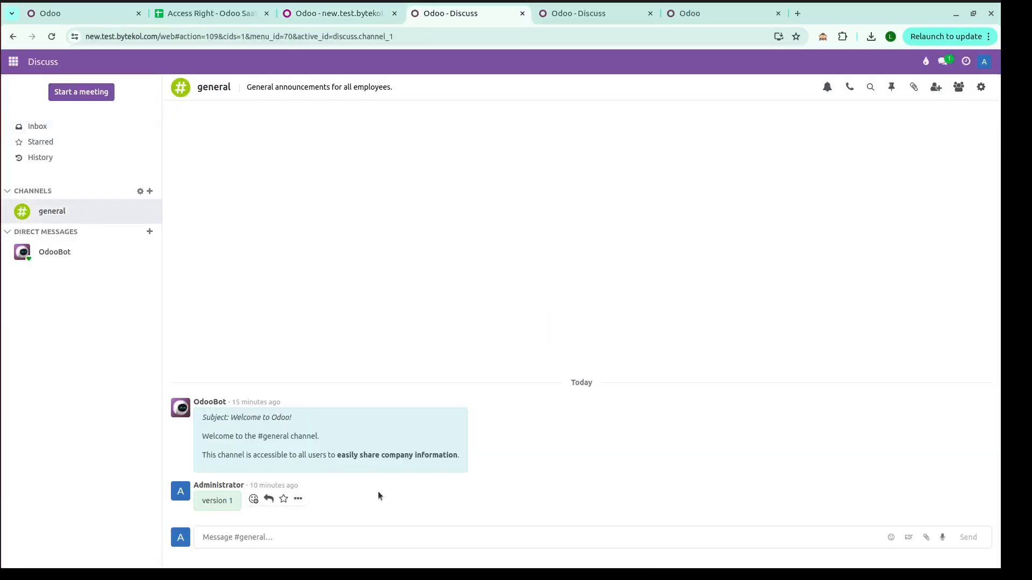
pyautogui.click(561, 16)
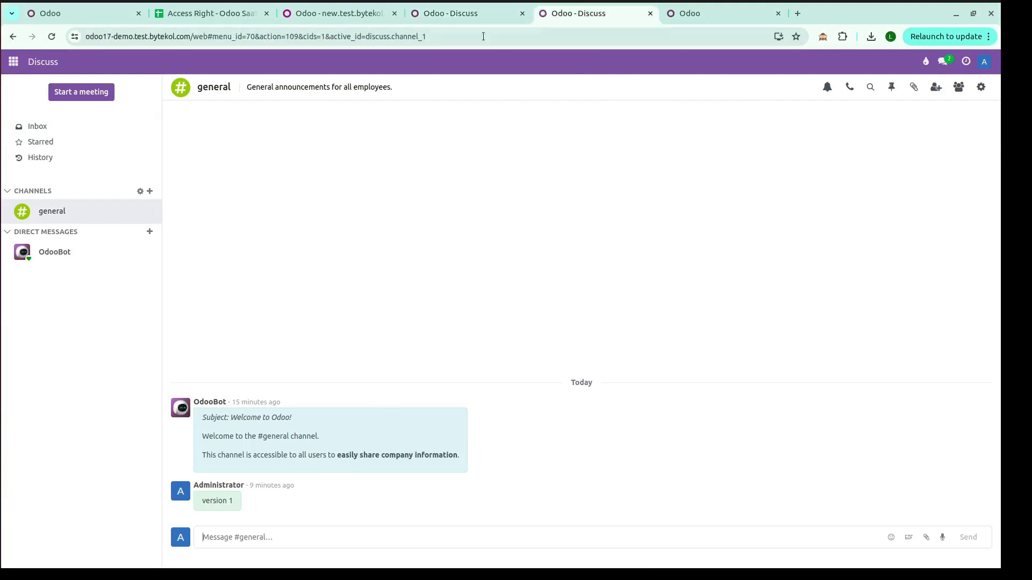
pyautogui.click(439, 14)
# - Review the action history of the new.test.bytekol.com entity and return to its form
pyautogui.click(359, 12)
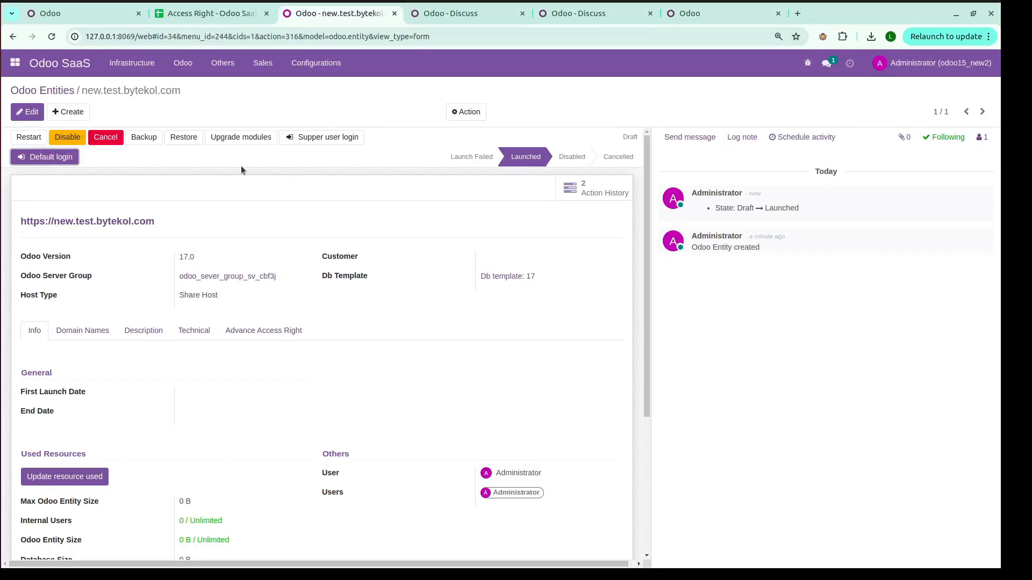
pyautogui.click(605, 193)
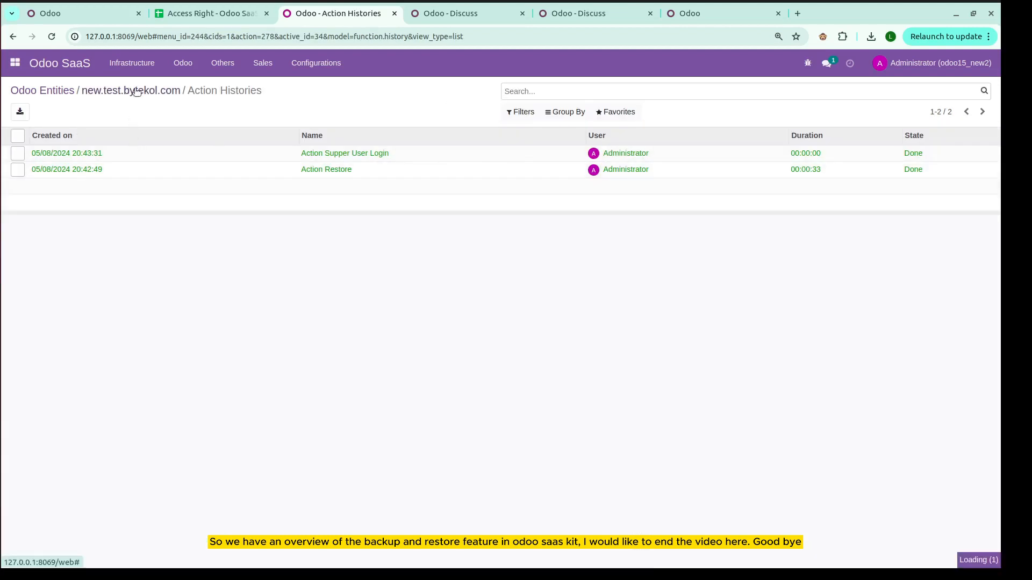
pyautogui.click(129, 91)
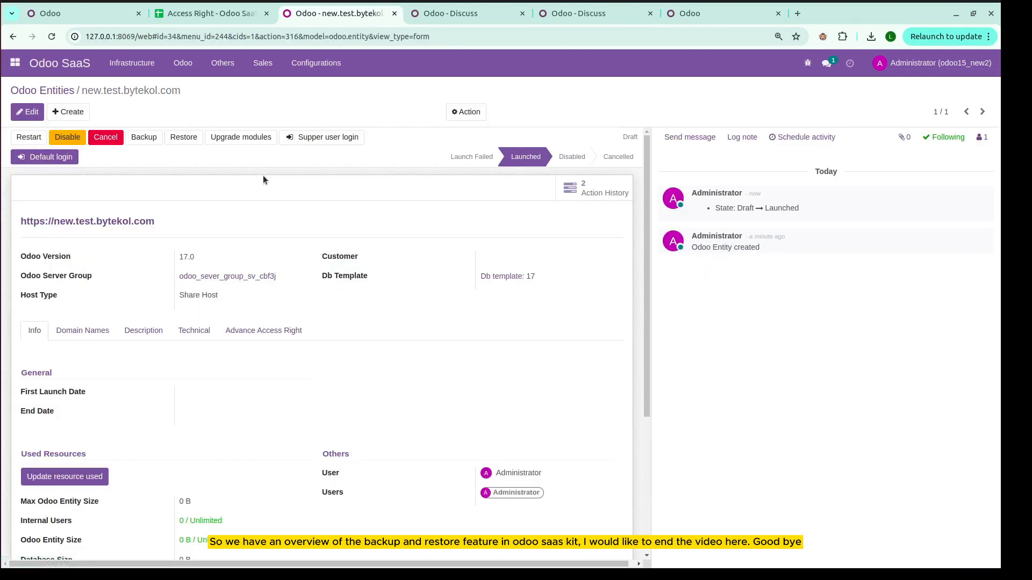